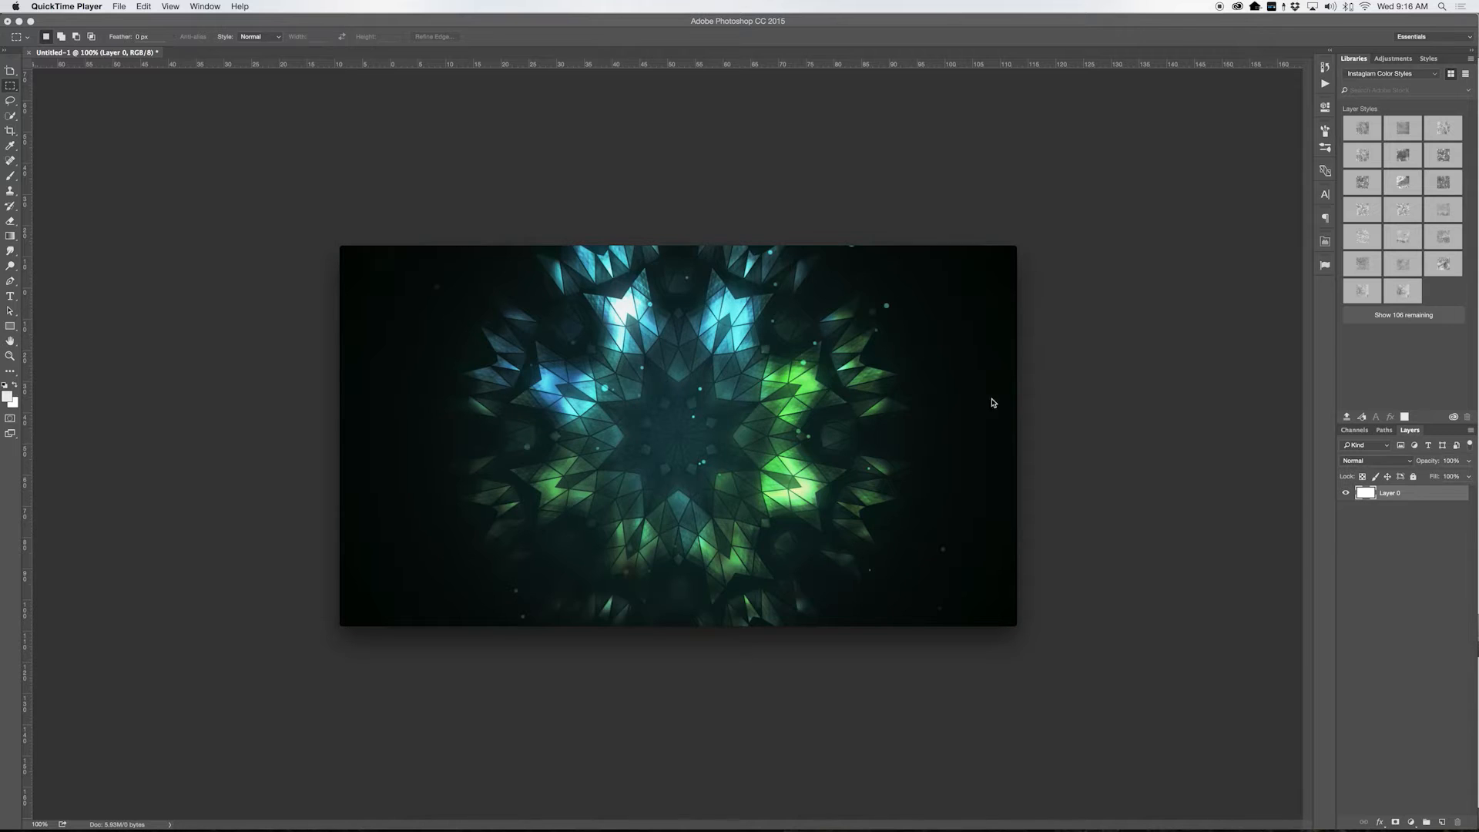
- Preview the stained-glass motion background and stop it on the frame at about 4 seconds
{"action": "left_click", "coordinate": [678, 599]}
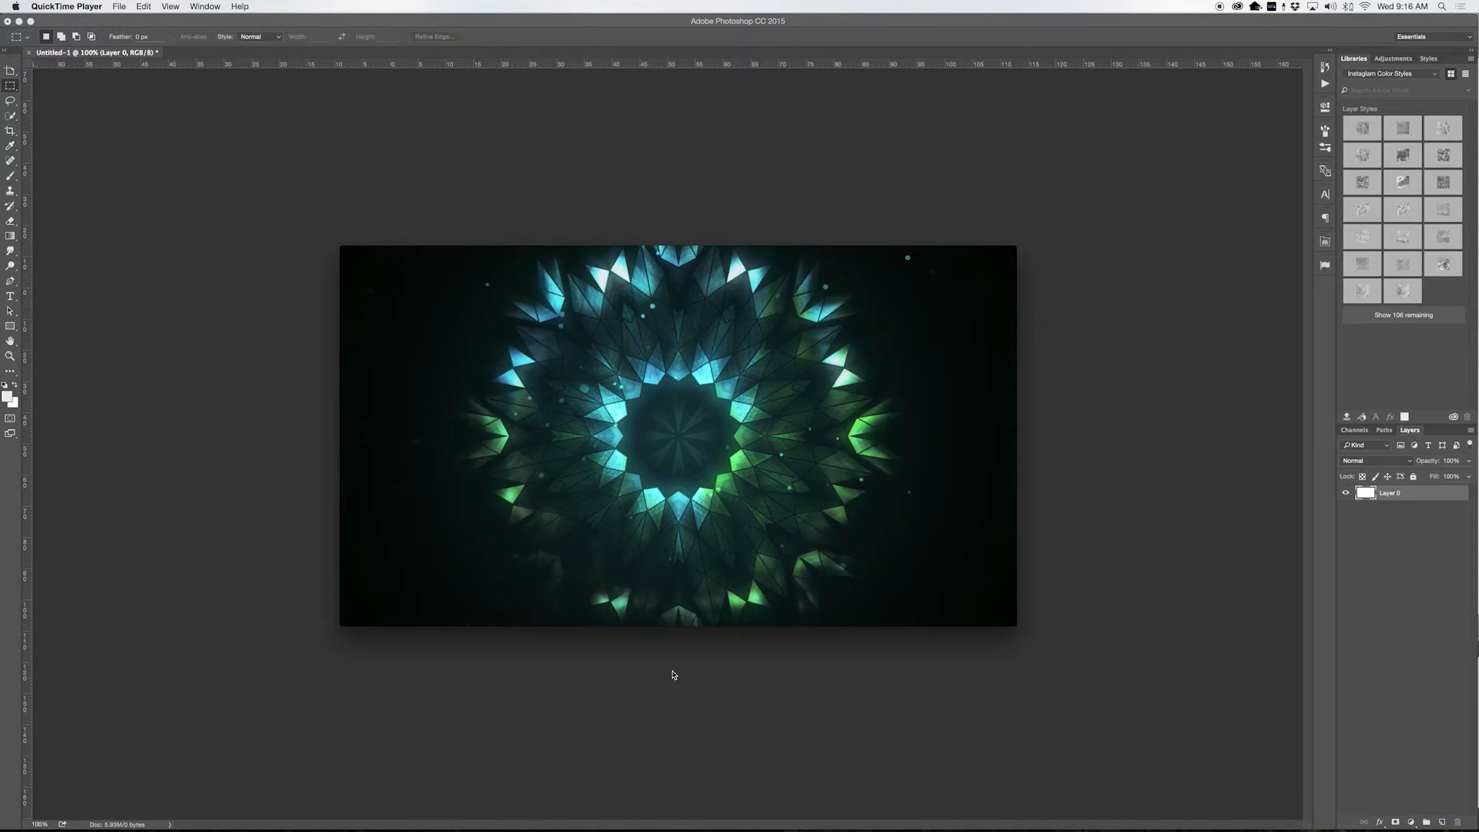
{"action": "mouse_move", "coordinate": [628, 591]}
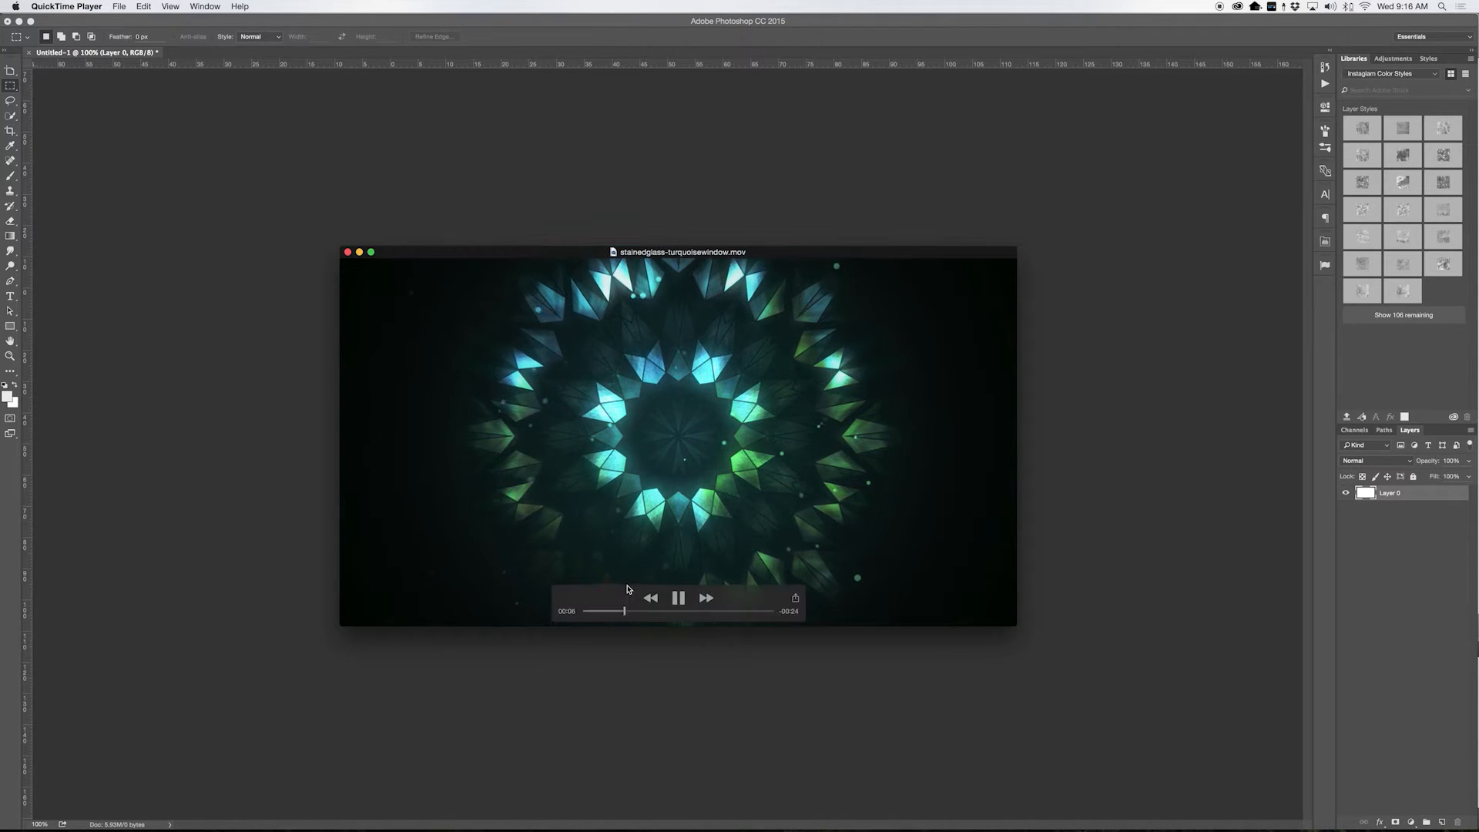
{"action": "left_click_drag", "start_coordinate": [634, 614], "coordinate": [709, 621]}
{"action": "left_click", "coordinate": [678, 598]}
{"action": "left_click", "coordinate": [680, 600]}
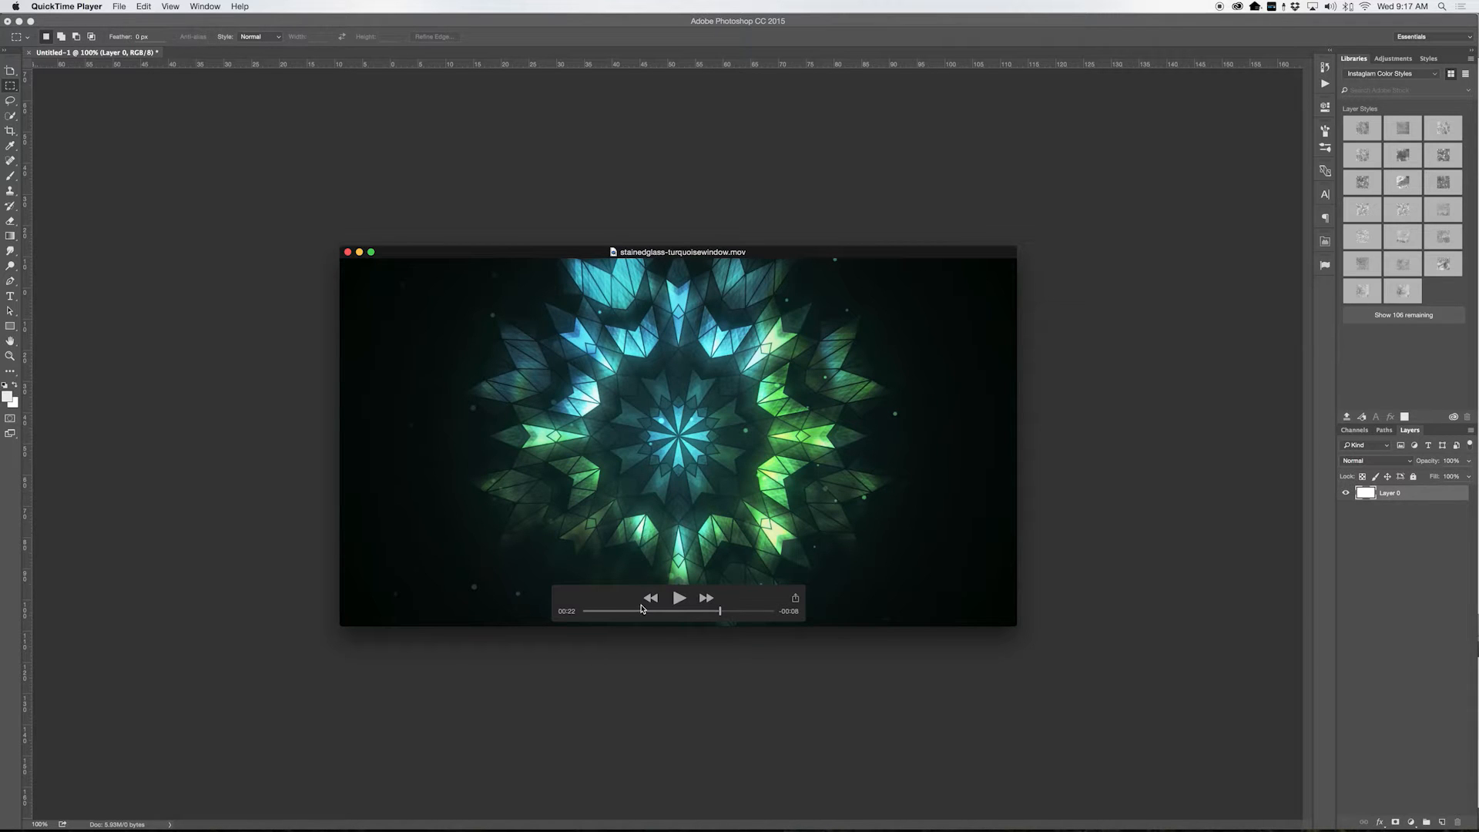
{"action": "mouse_move", "coordinate": [719, 614]}
{"action": "left_mouse_down"}
{"action": "mouse_move", "coordinate": [604, 614]}
{"action": "mouse_move", "coordinate": [767, 619]}
{"action": "mouse_move", "coordinate": [720, 616]}
{"action": "left_mouse_up"}
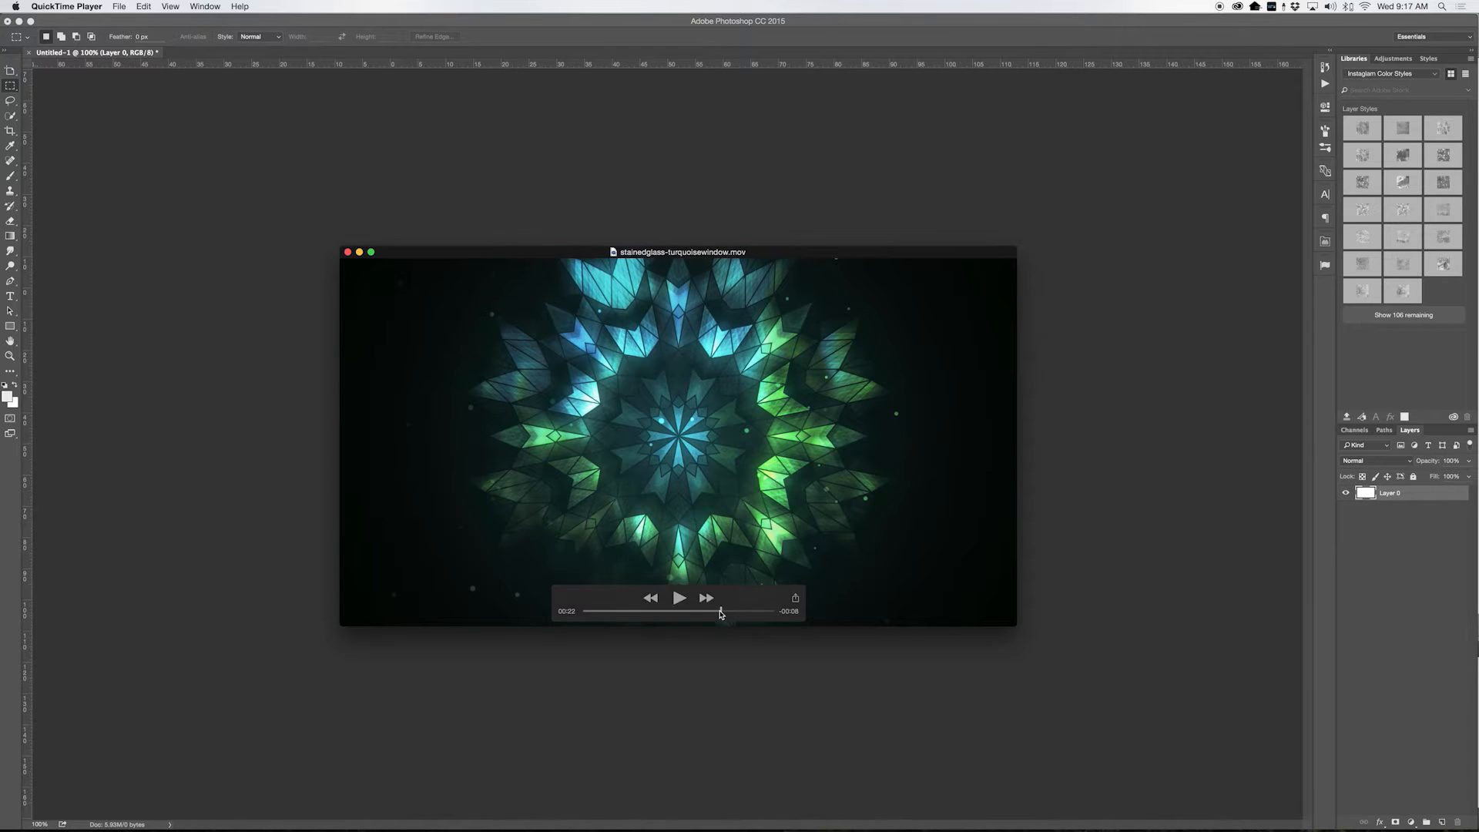
{"action": "left_click_drag", "start_coordinate": [720, 610], "coordinate": [608, 611]}
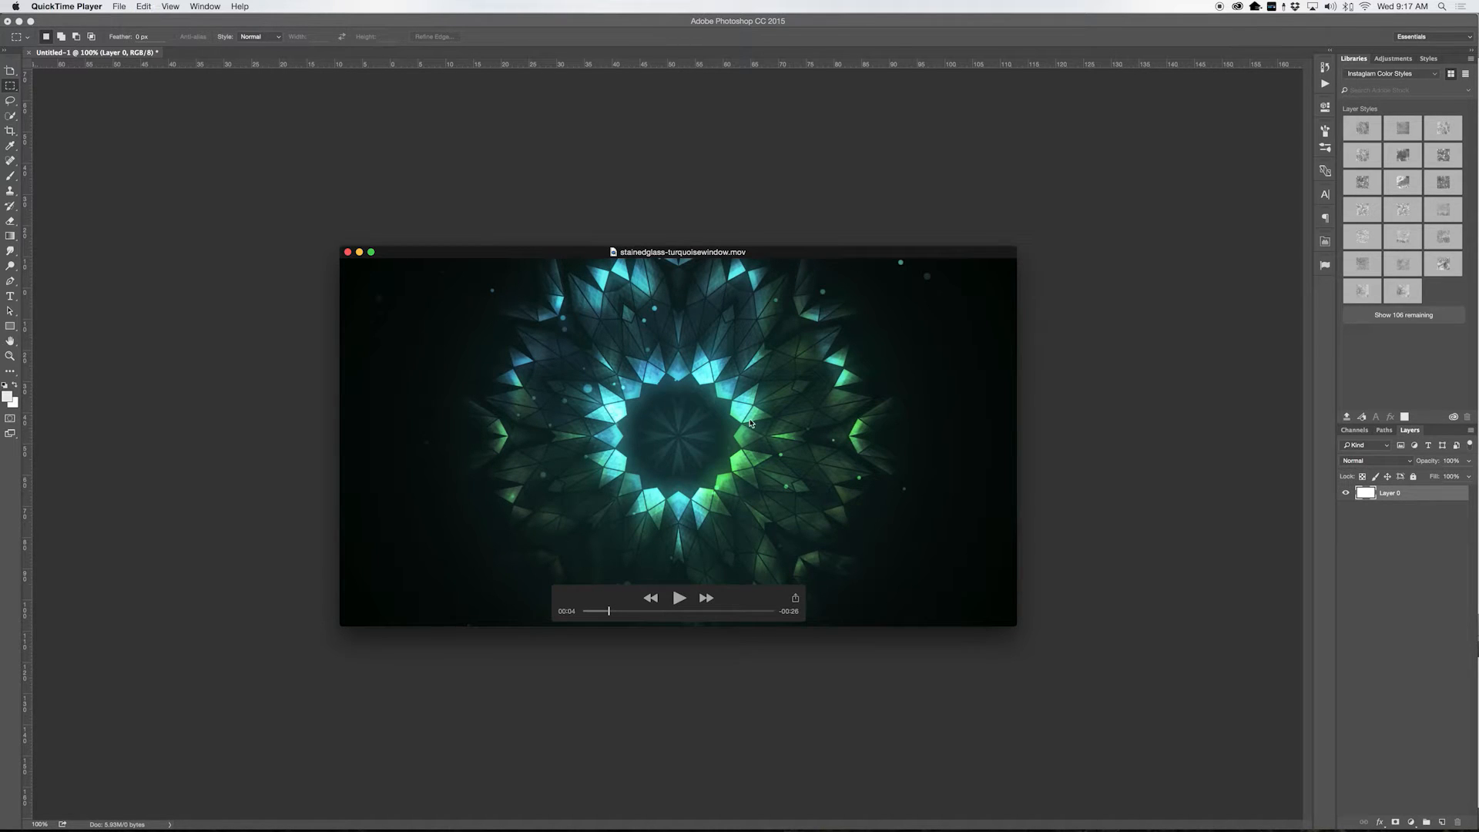
- Paste the paused video frame into the Photoshop document Untitled-1 and delete the pasted layer
{"action": "left_click", "coordinate": [706, 192]}
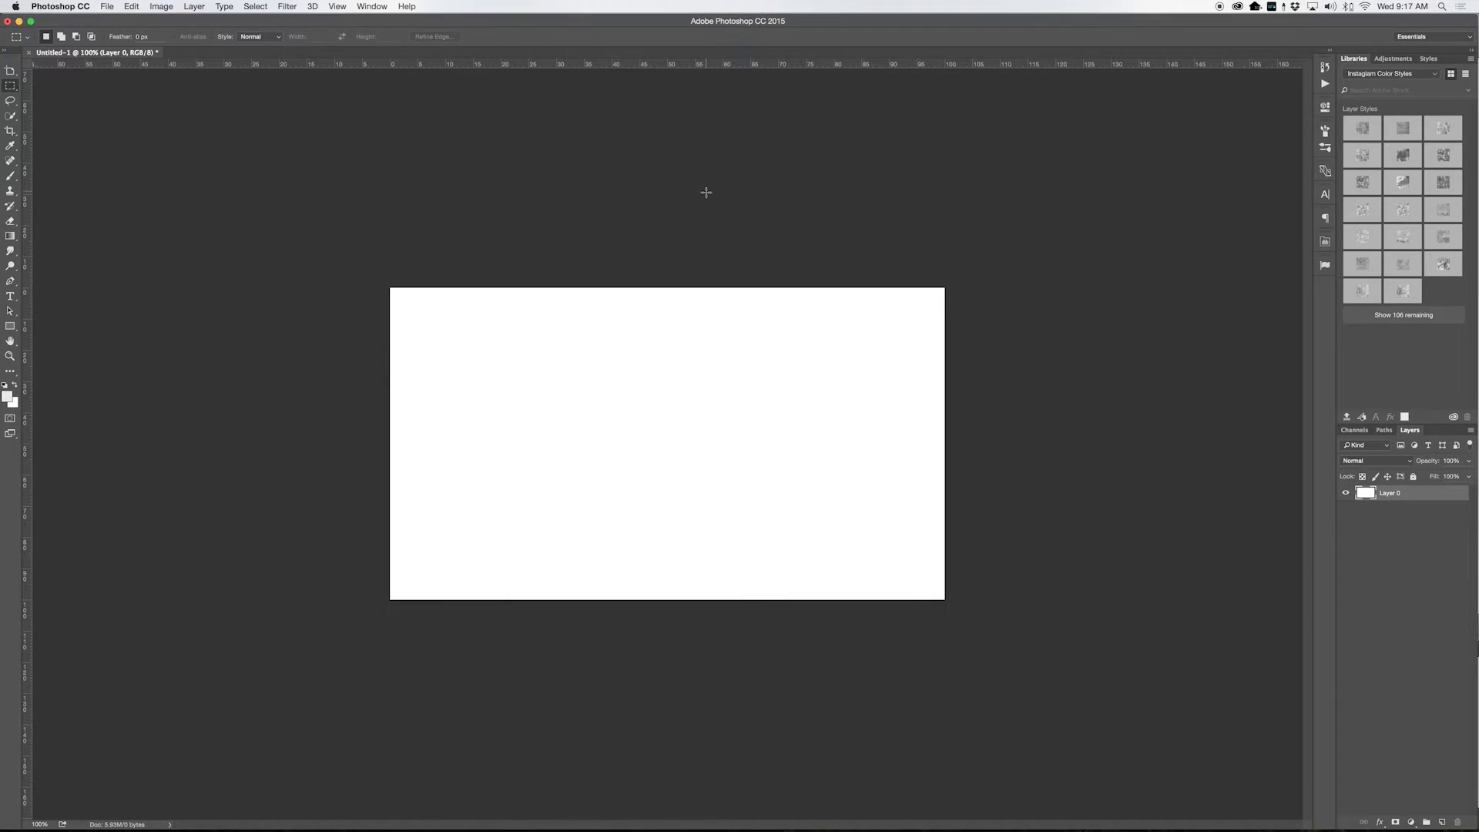
{"action": "key", "text": "super+v"}
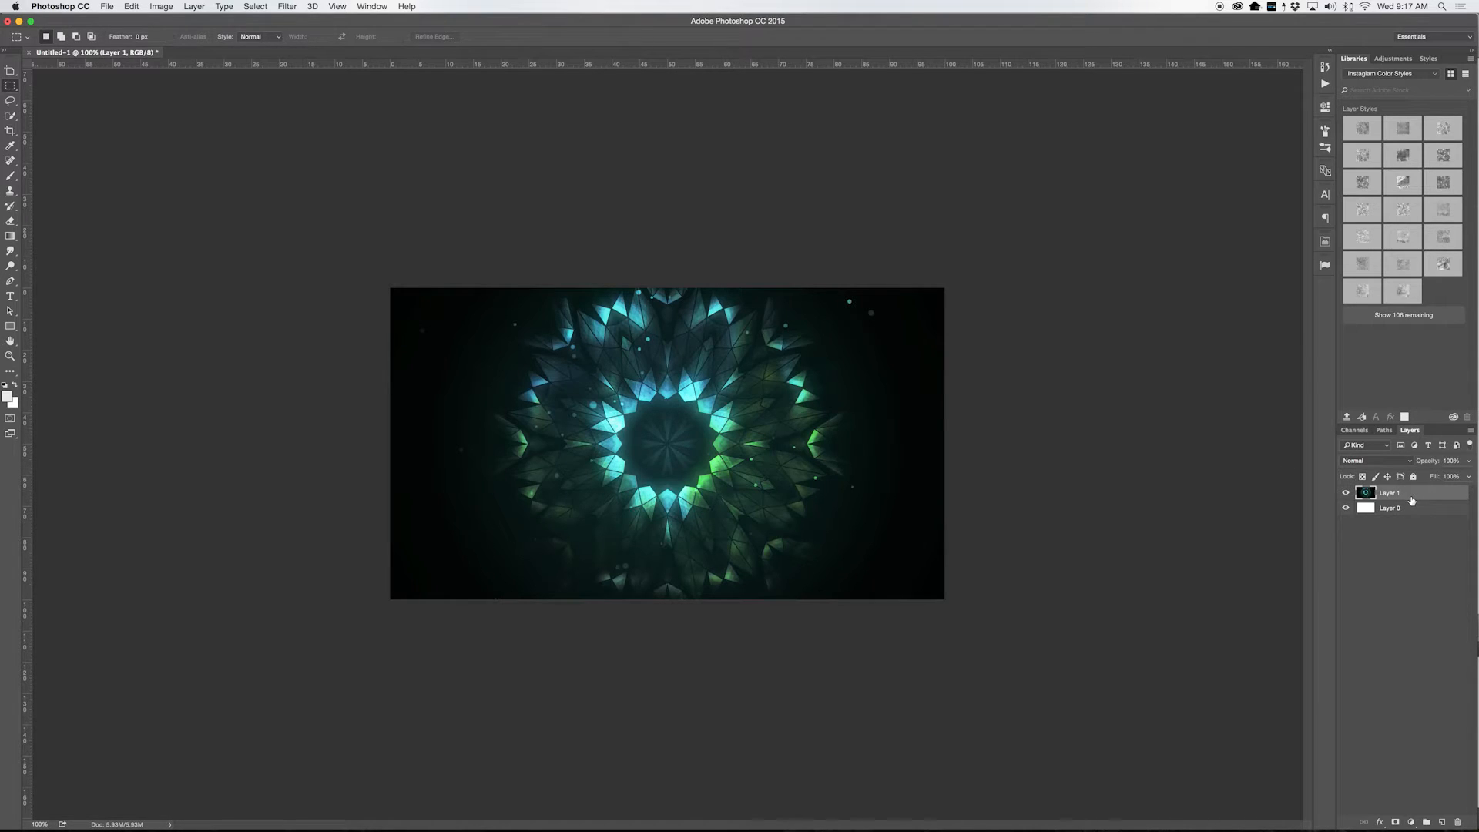
{"action": "key", "text": "BackSpace"}
- Place stainedglass-turquoisewindow.mov from the Desktop into the document as a new layer
{"action": "mouse_move", "coordinate": [454, 824]}
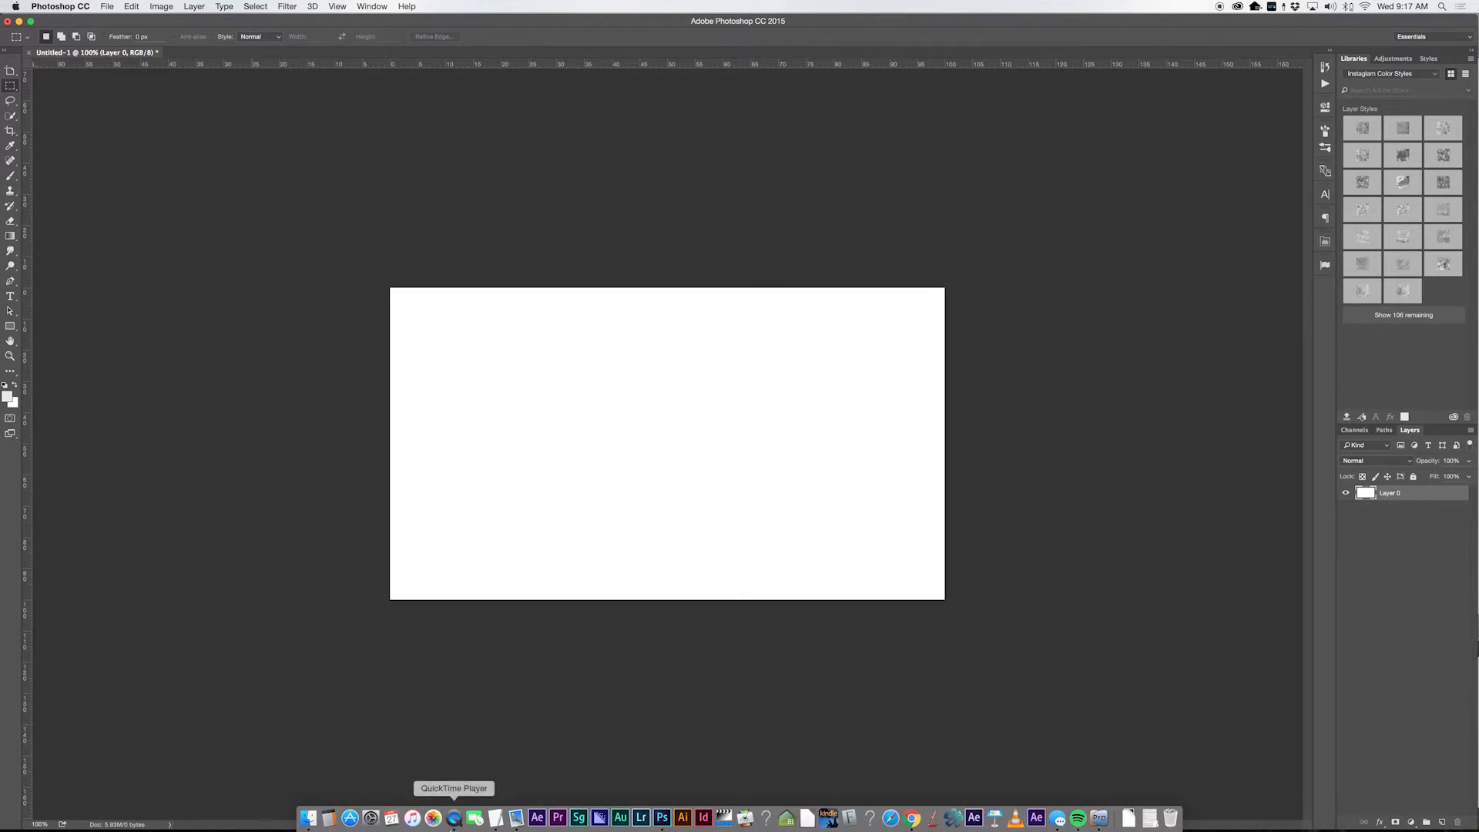
{"action": "left_click", "coordinate": [309, 818]}
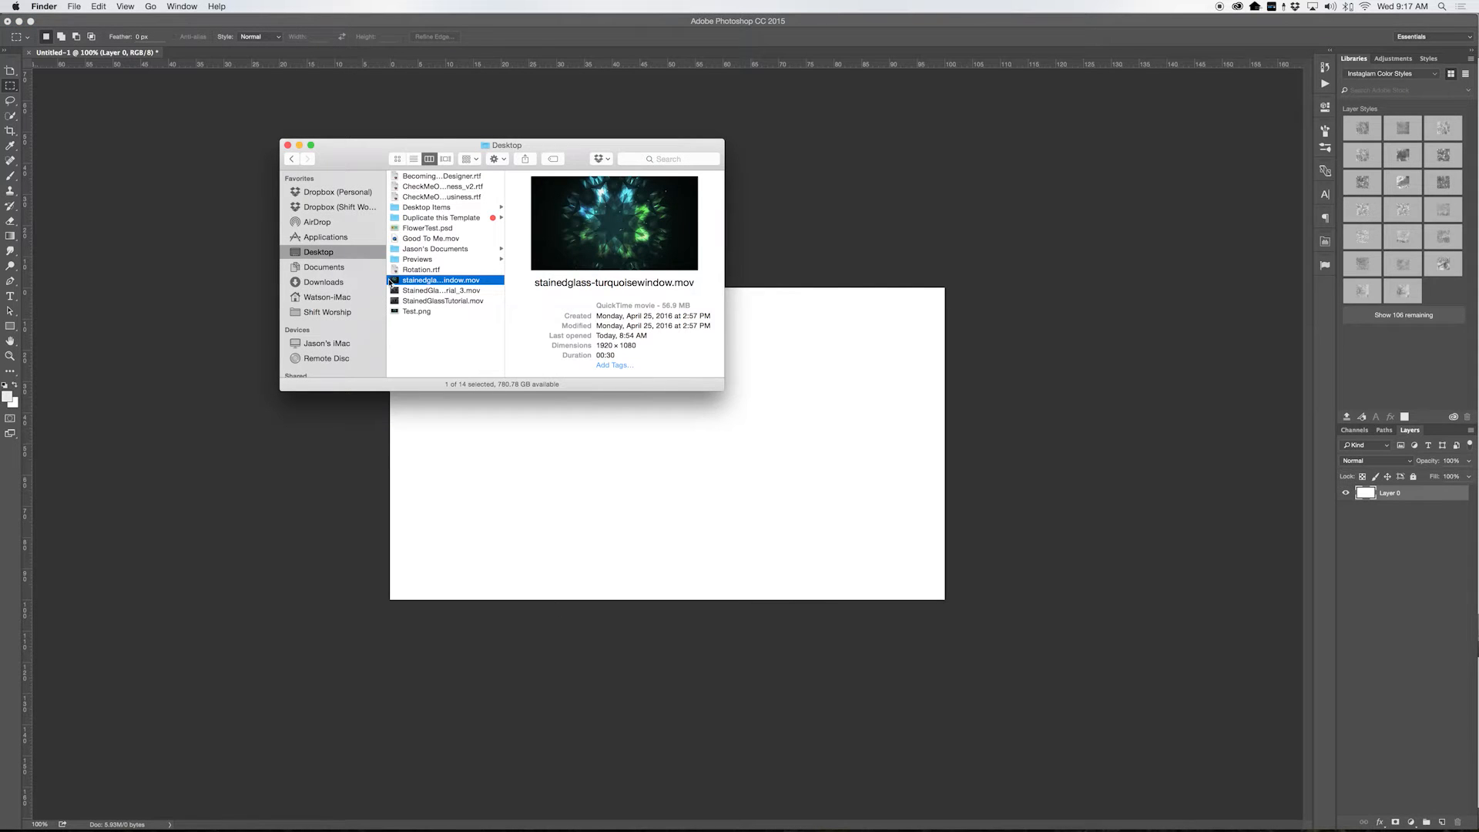
{"action": "left_click_drag", "start_coordinate": [395, 281], "coordinate": [763, 488]}
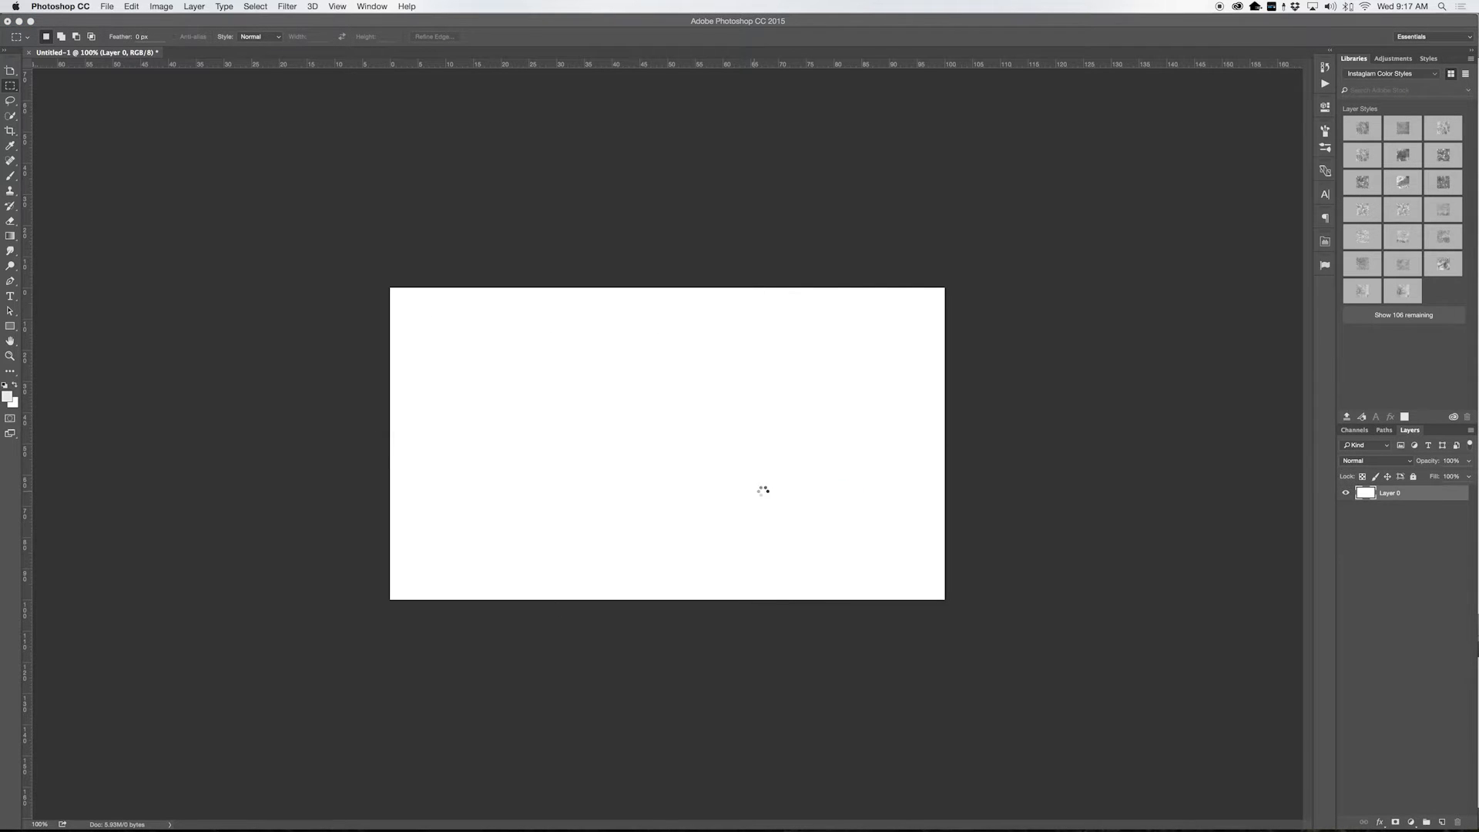
{"action": "key", "text": "Return"}
{"action": "key", "text": "m"}
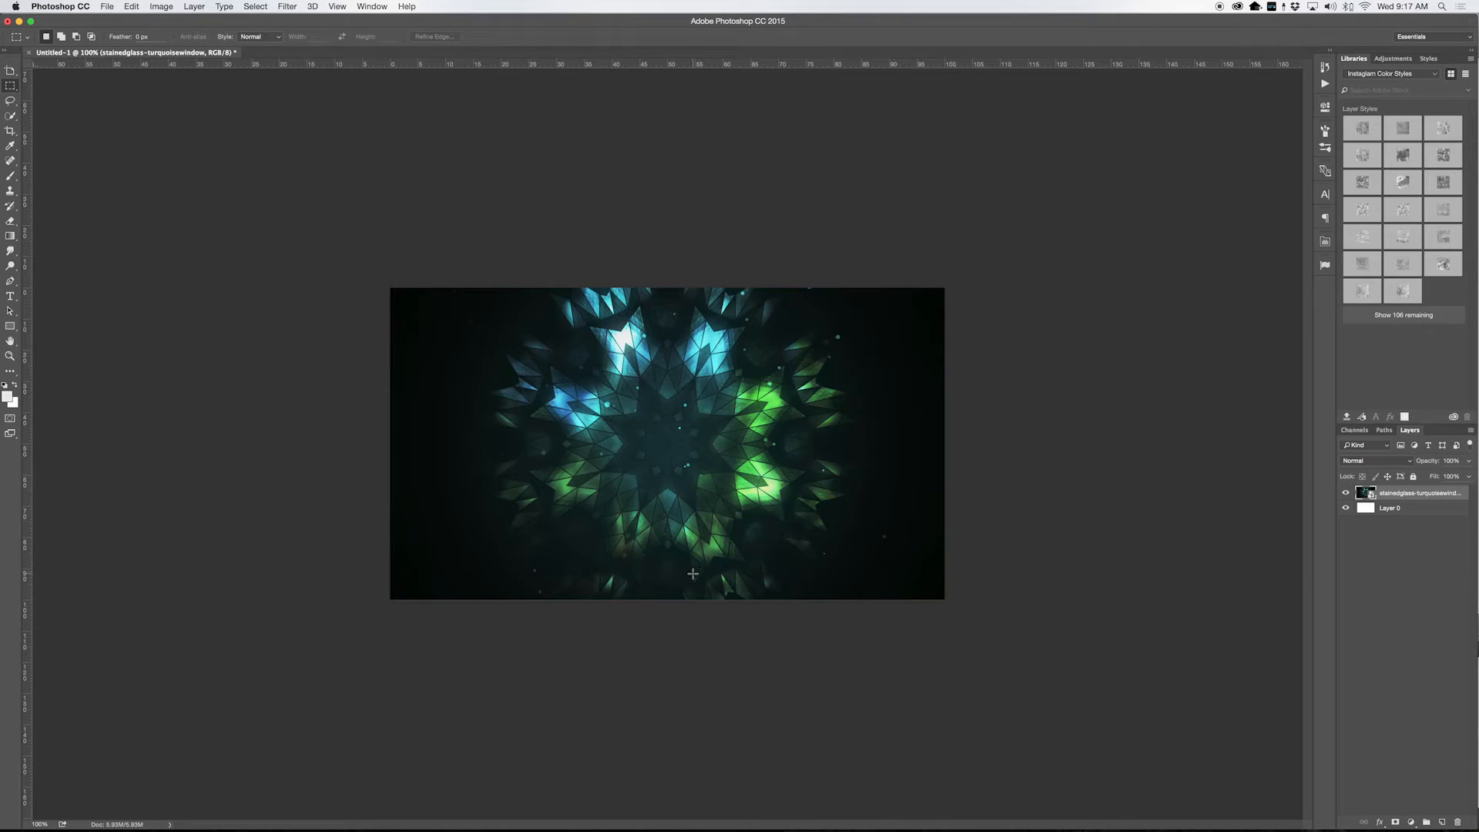
- Show the Timeline and move the playhead to a frame about three quarters of the way through the clip
{"action": "left_click", "coordinate": [373, 6]}
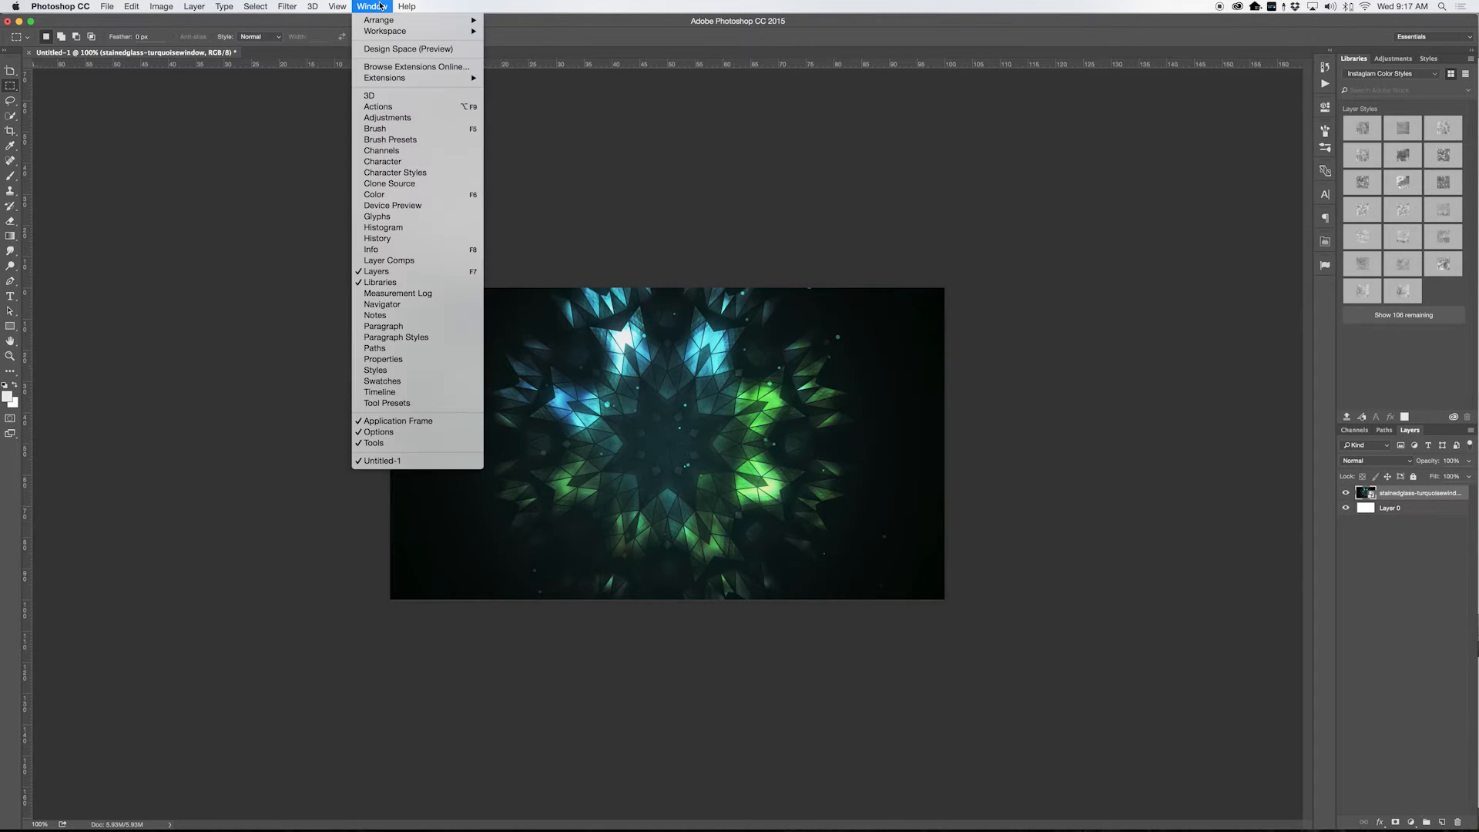
{"action": "left_click", "coordinate": [381, 393]}
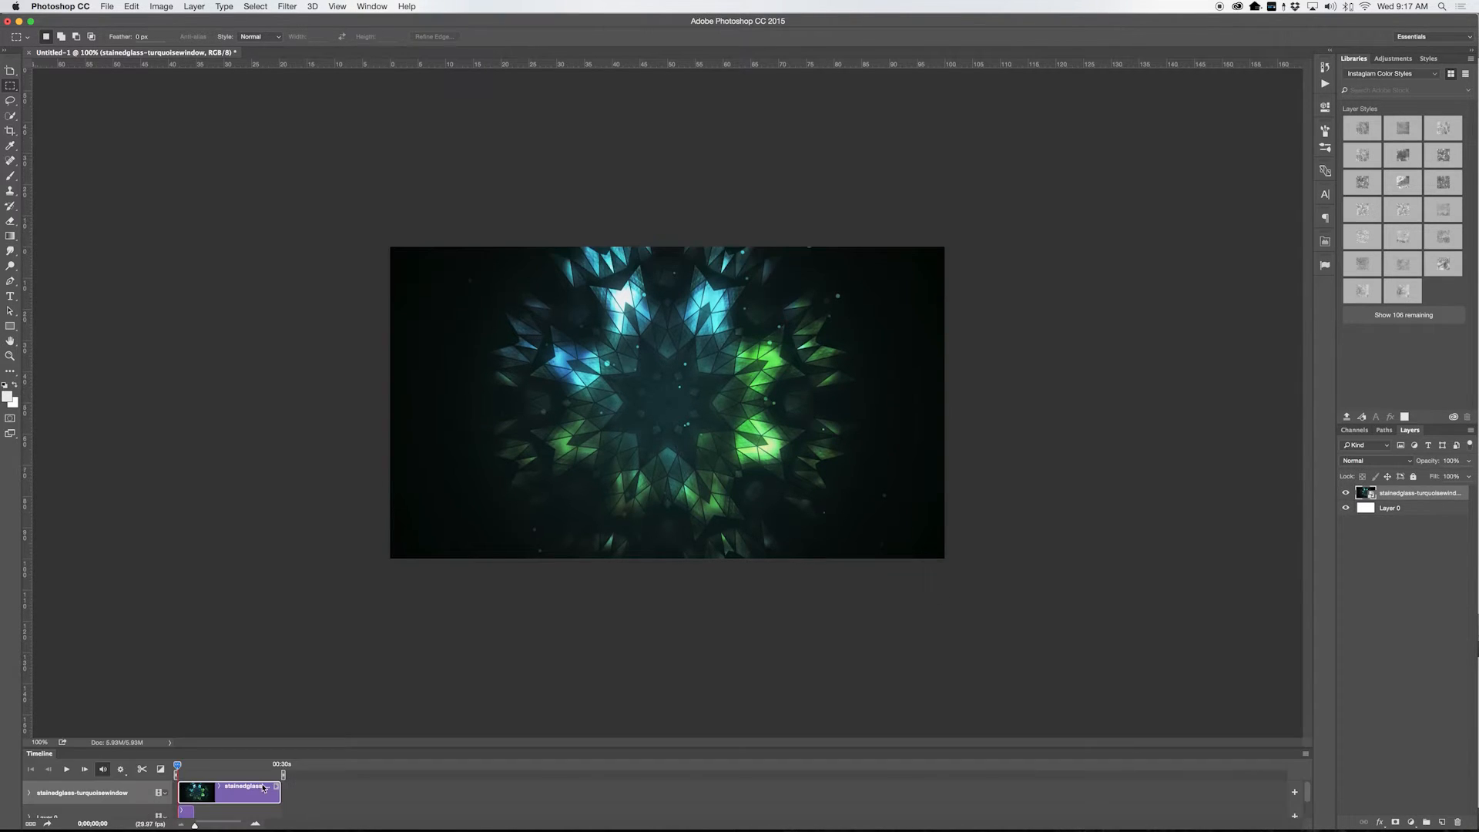
{"action": "left_click_drag", "start_coordinate": [178, 767], "coordinate": [256, 766]}
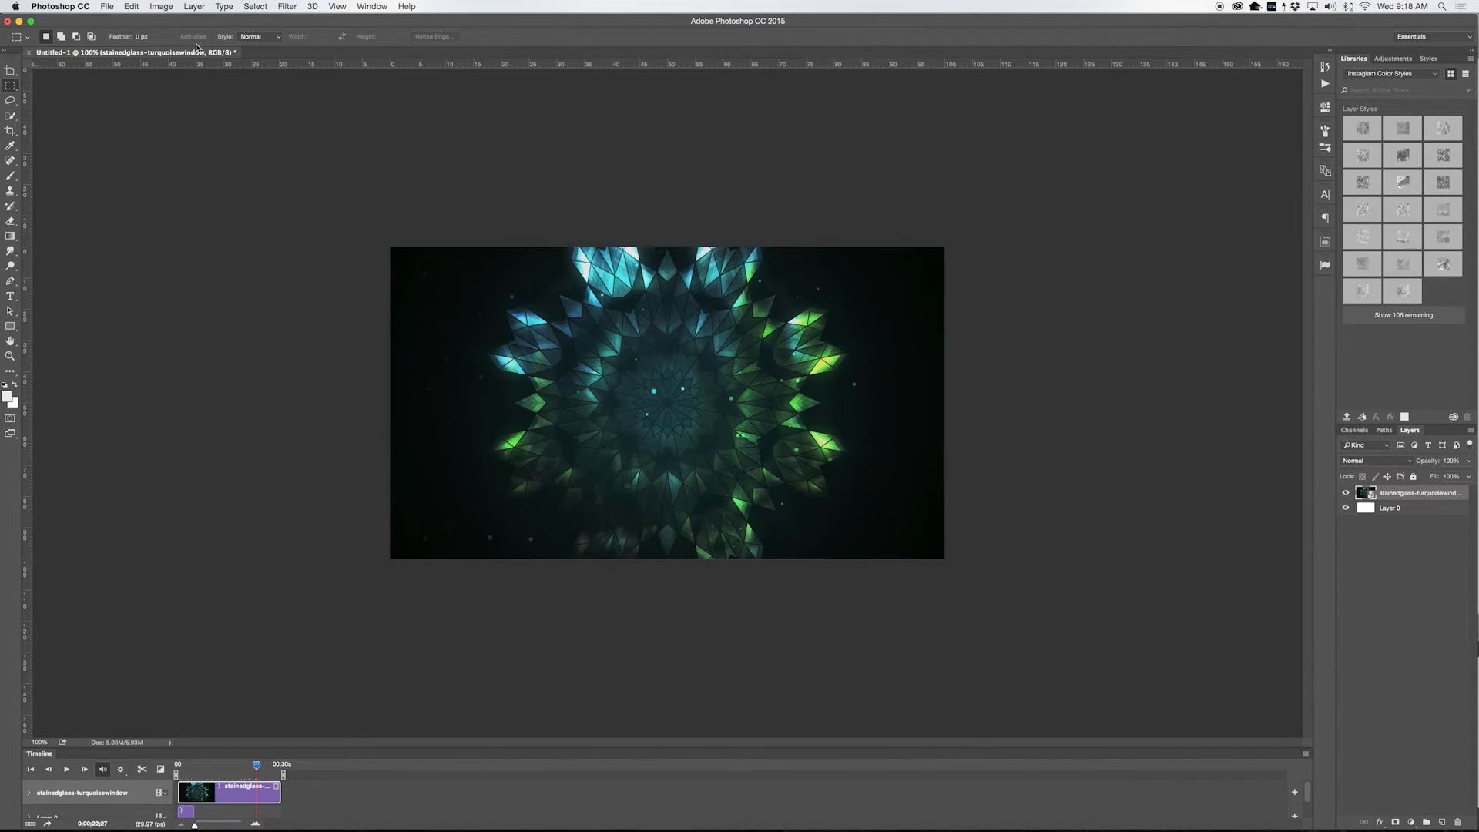
- Quick-export the current frame as a PNG named Test on the Desktop
{"action": "left_click", "coordinate": [107, 6]}
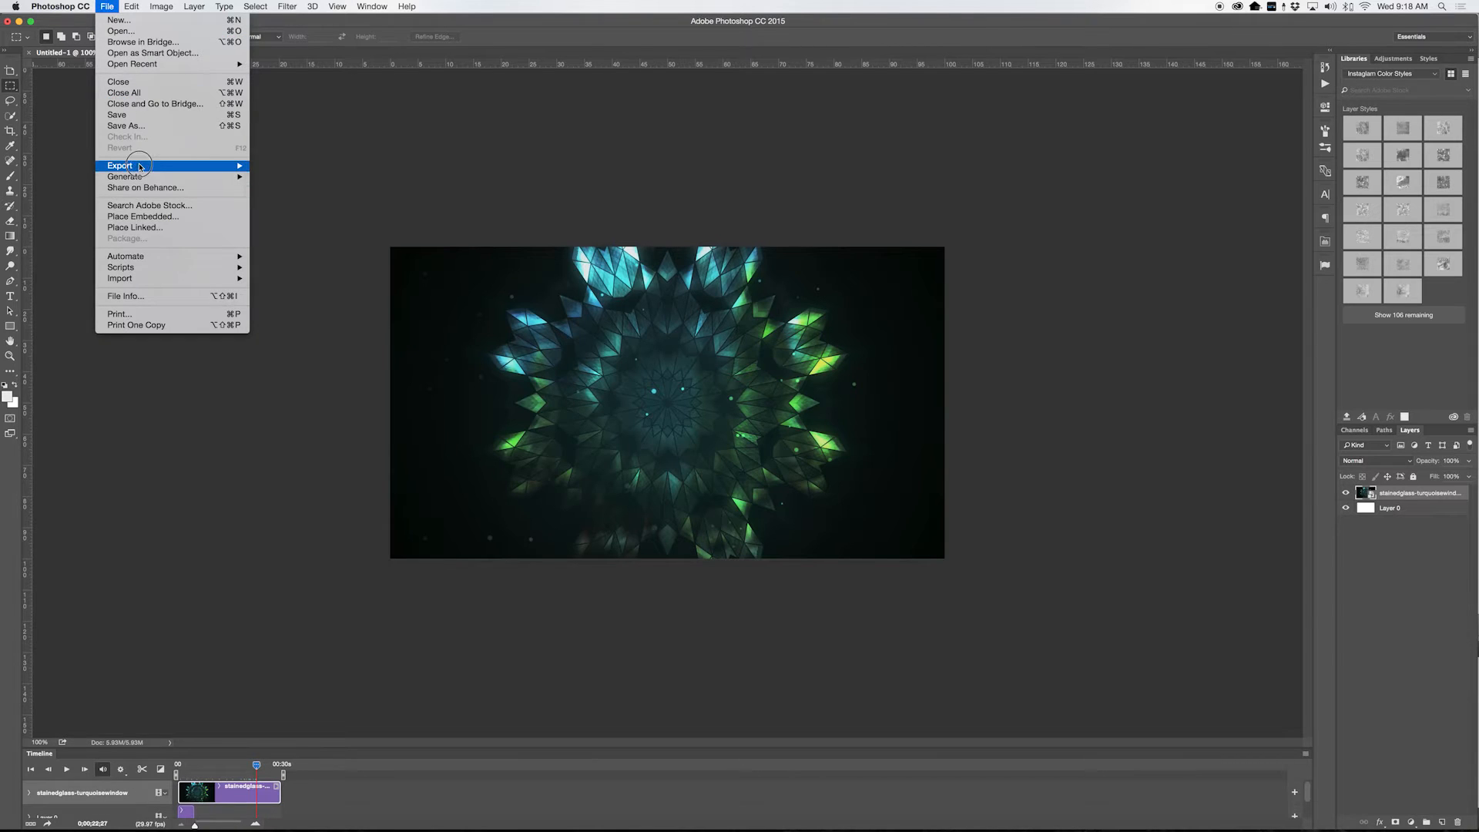
{"action": "mouse_move", "coordinate": [139, 165]}
{"action": "left_click", "coordinate": [313, 165]}
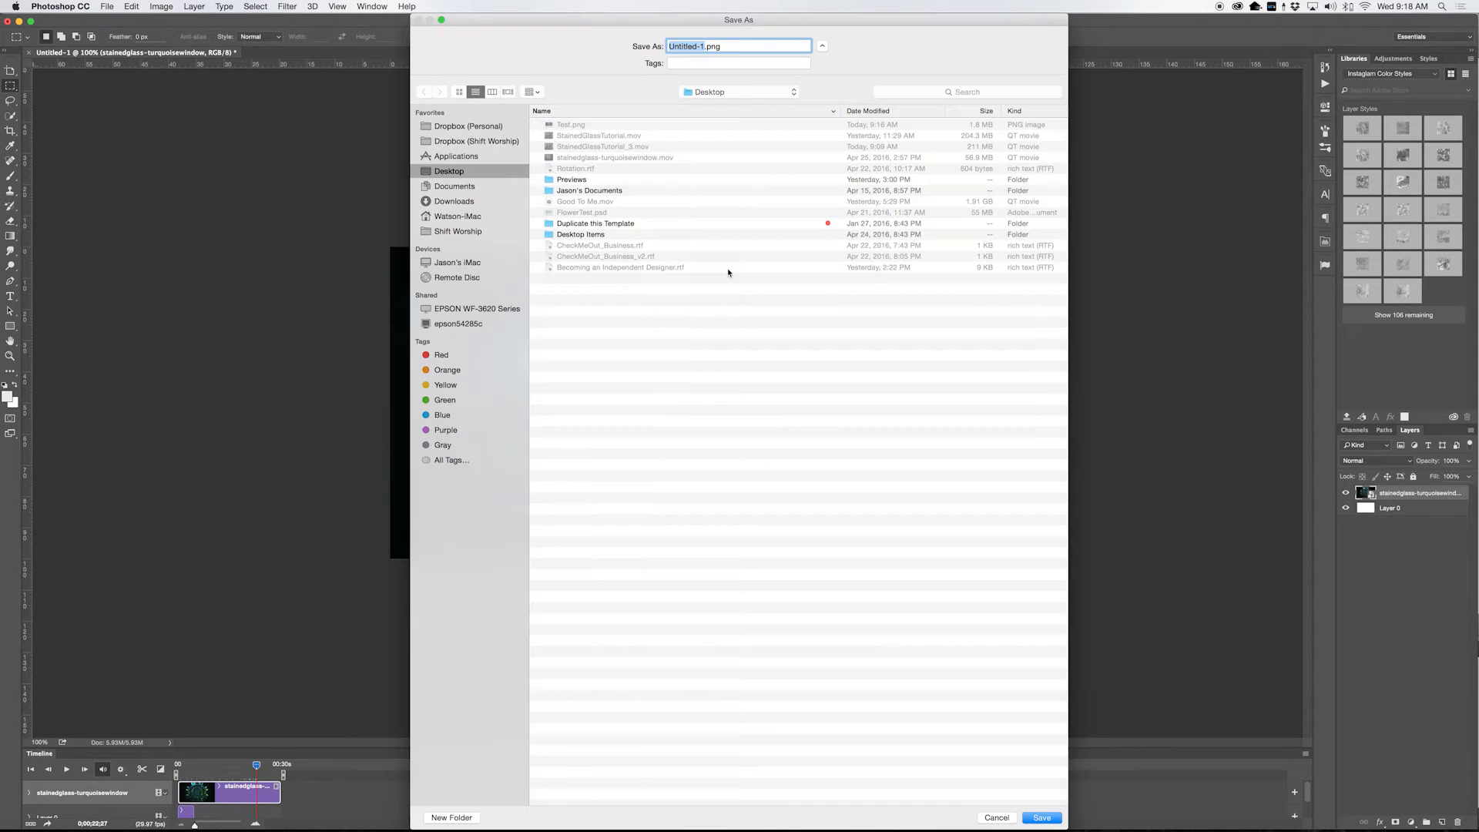
{"action": "type", "text": "Test"}
{"action": "key", "text": "Return"}
{"action": "left_click", "coordinate": [822, 96]}
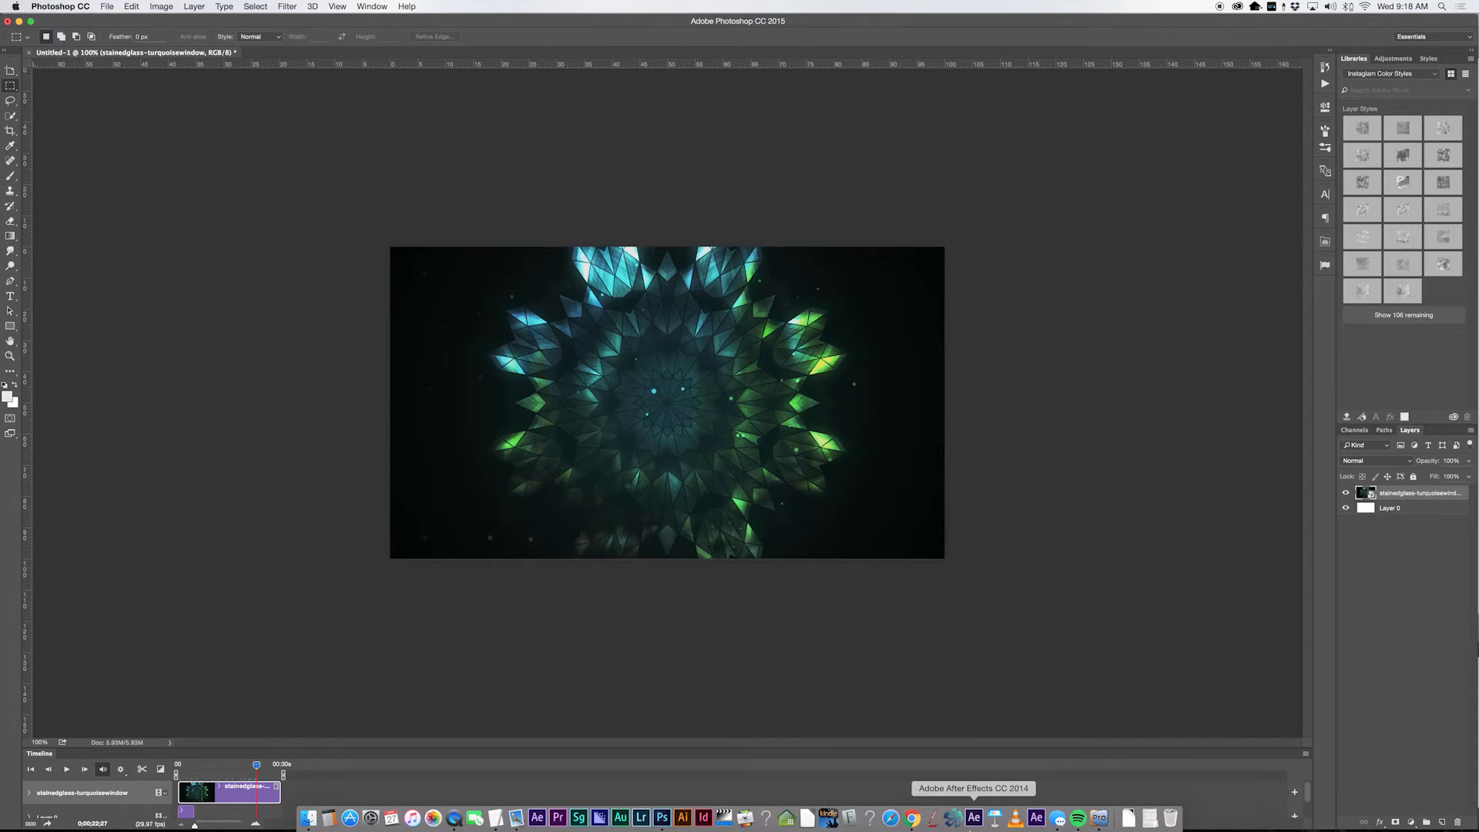
- Switch to ProPresenter, add a slide to Stained Glass with stainedglass-turquoisewindow.mov as its background, and play and pause it
{"action": "left_click", "coordinate": [1099, 825]}
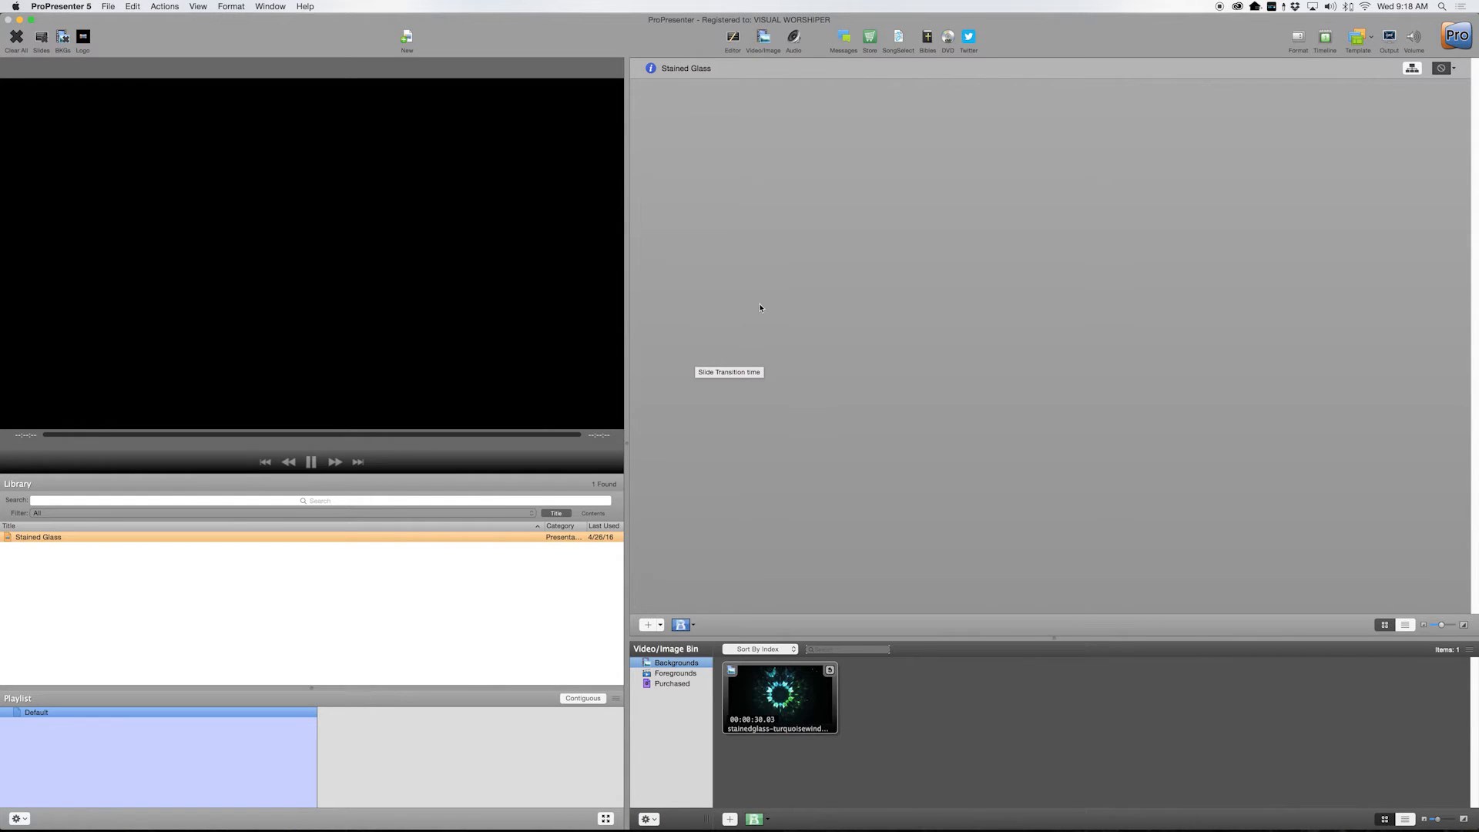
{"action": "left_click", "coordinate": [648, 624]}
{"action": "left_click_drag", "start_coordinate": [779, 693], "coordinate": [711, 143]}
{"action": "left_click", "coordinate": [711, 143]}
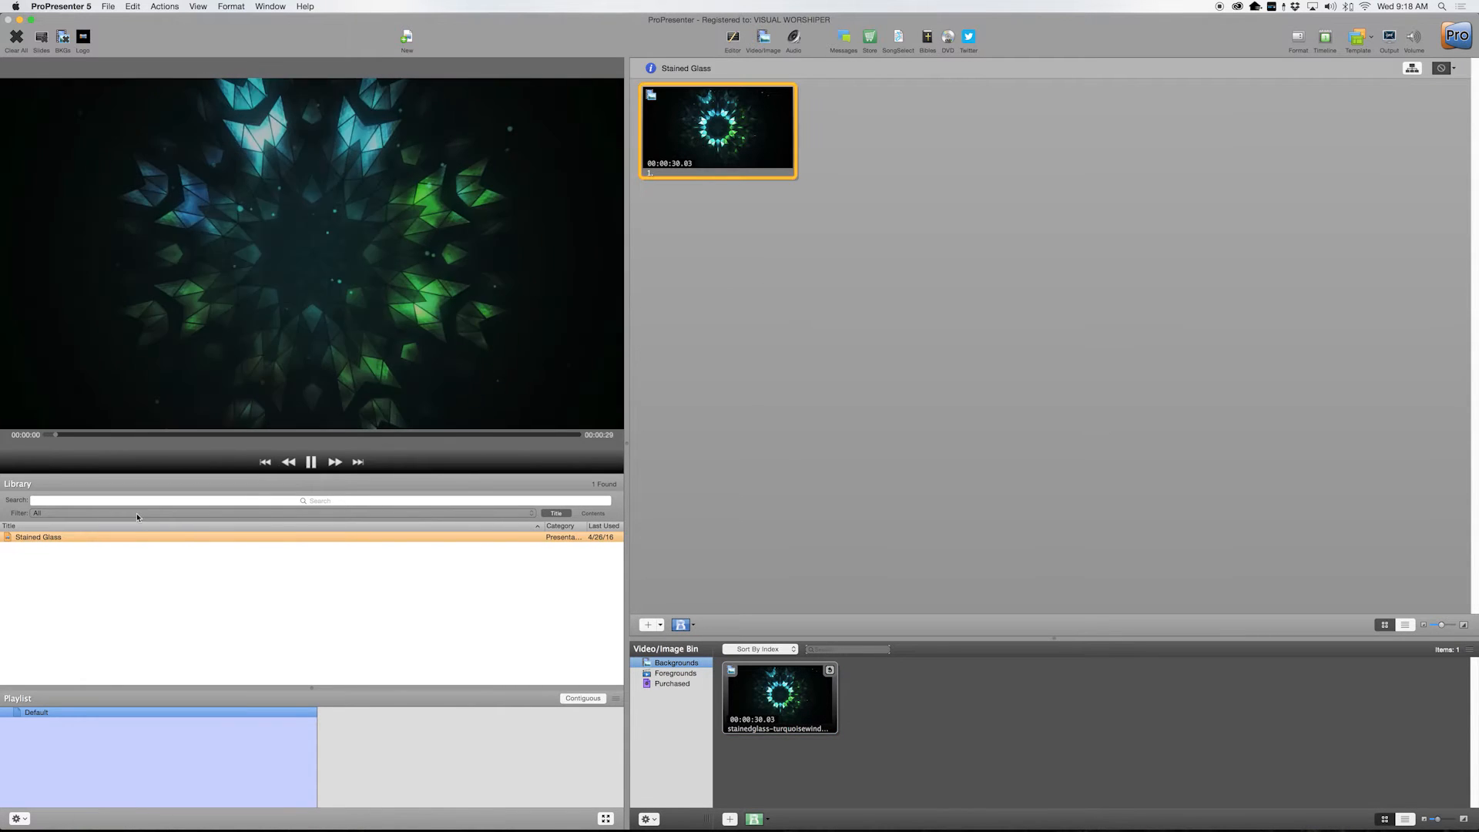
{"action": "left_click", "coordinate": [311, 463]}
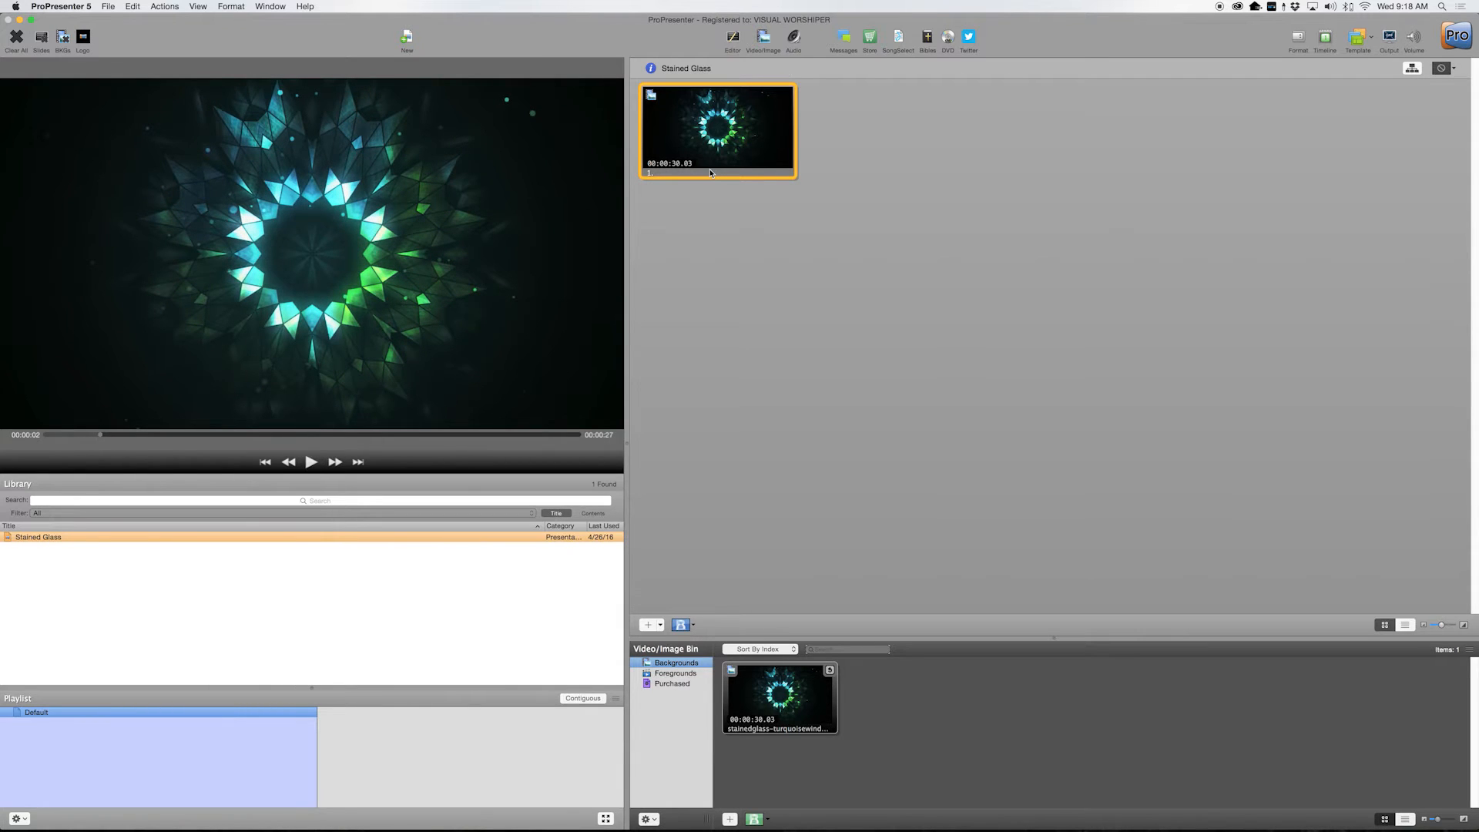
- Turn the first slide's video into a still by setting its thumbnail, in point and out point at about 23 seconds, and show it
{"action": "right_click", "coordinate": [724, 150]}
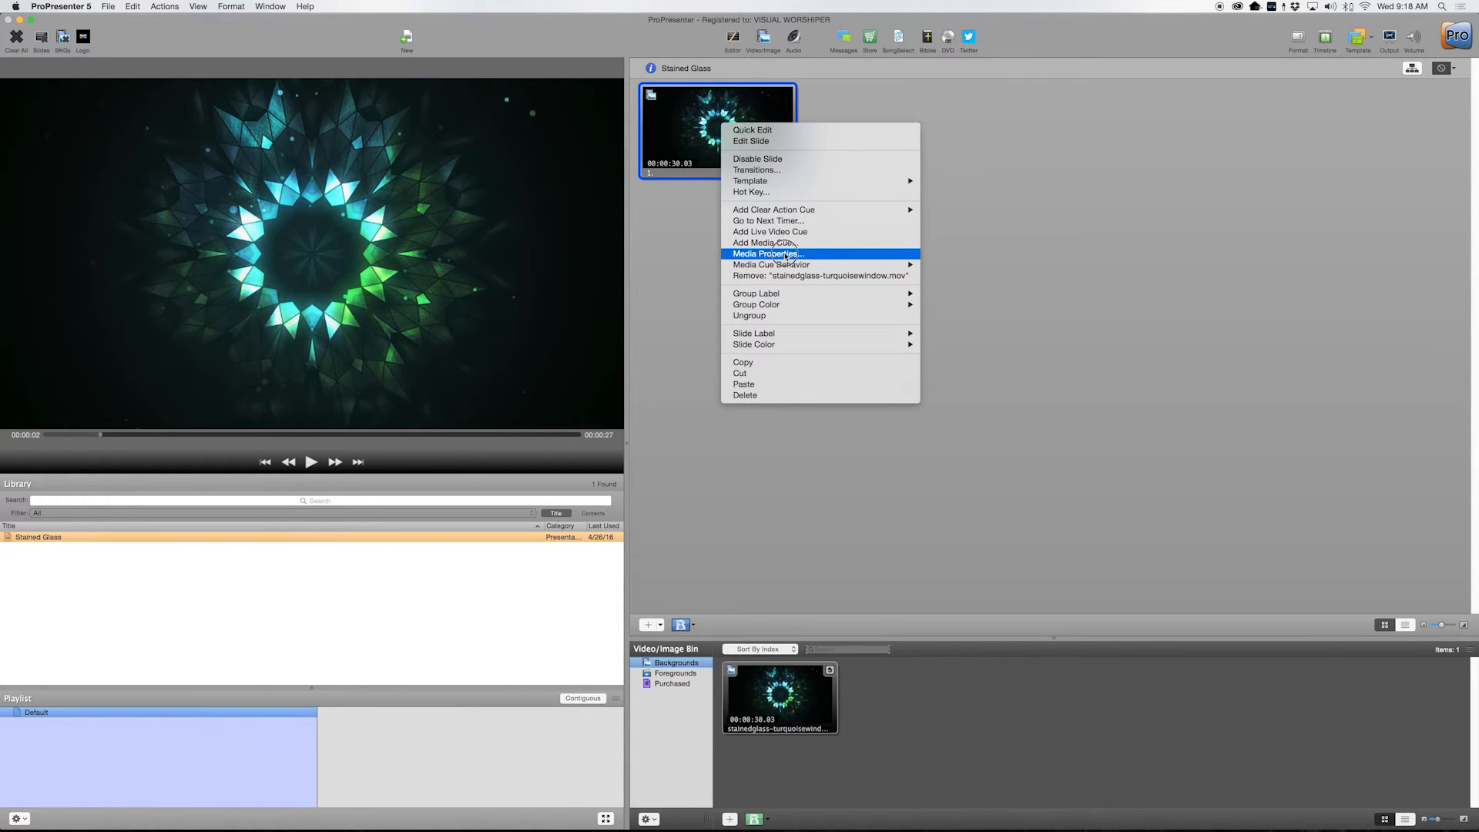
{"action": "left_click", "coordinate": [779, 263]}
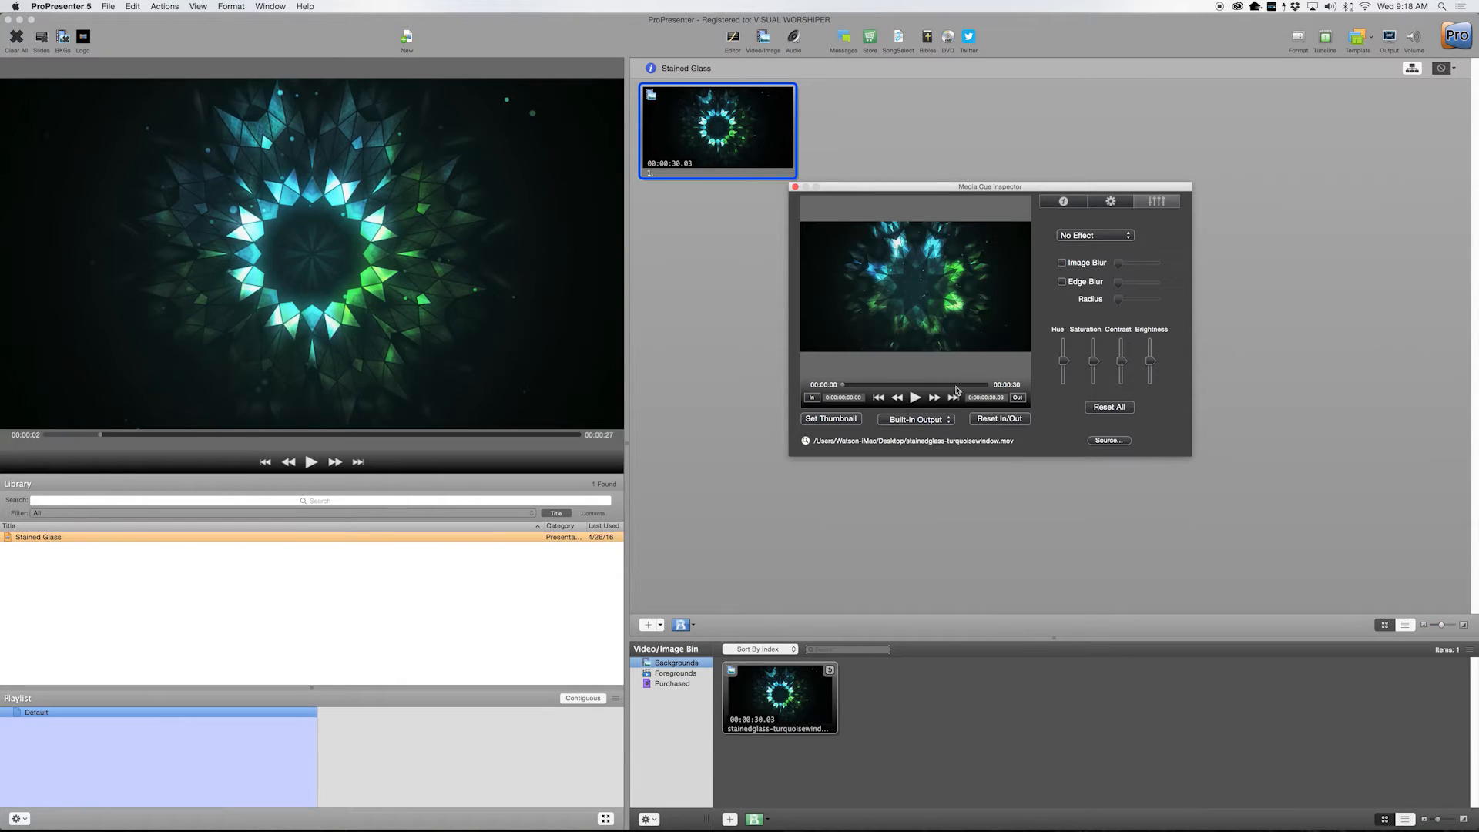
{"action": "left_click_drag", "start_coordinate": [844, 392], "coordinate": [957, 379]}
{"action": "left_click", "coordinate": [830, 420]}
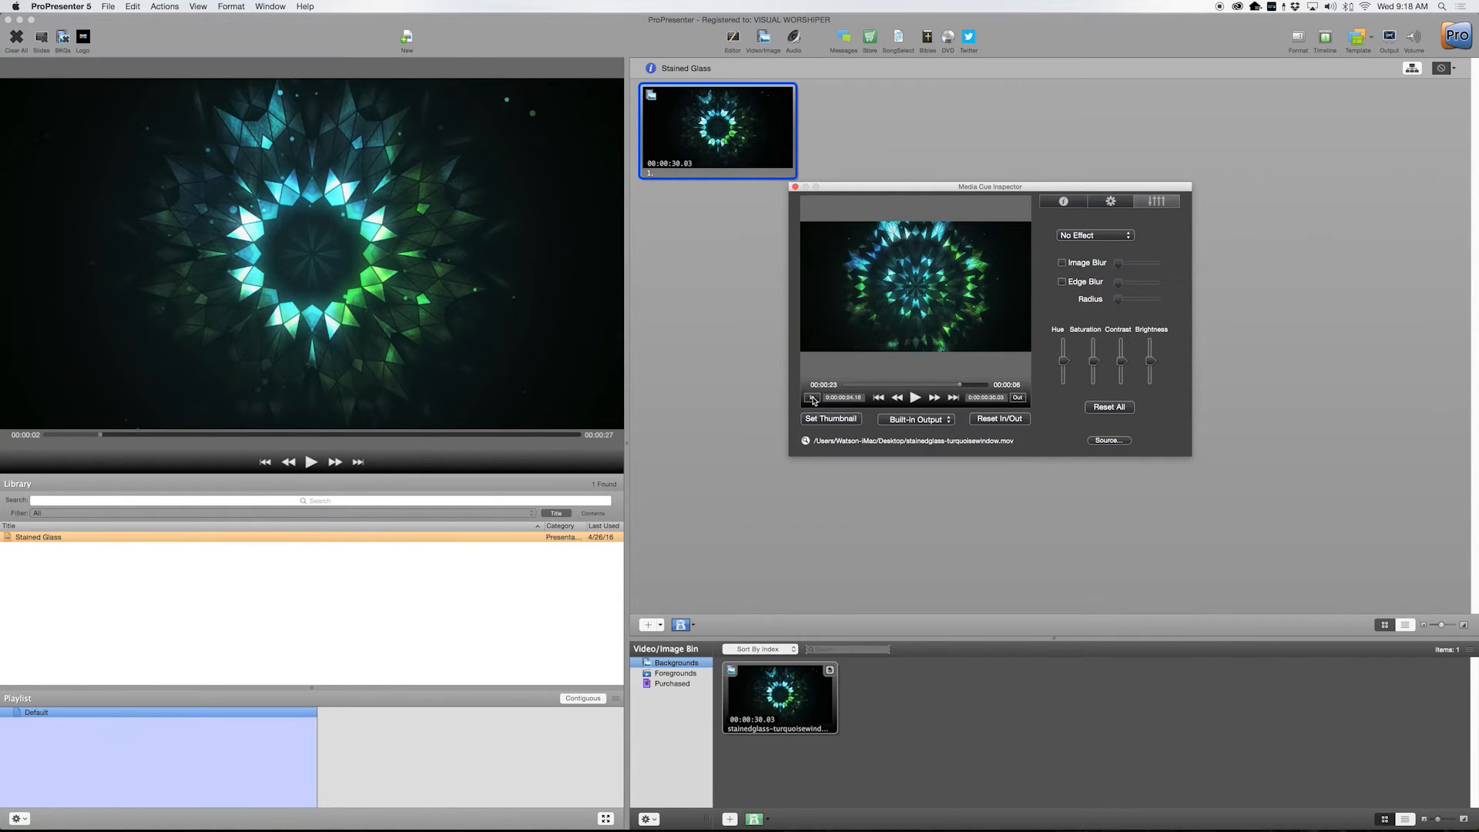
{"action": "left_click", "coordinate": [1018, 397]}
{"action": "left_click", "coordinate": [795, 187]}
{"action": "left_click", "coordinate": [782, 166]}
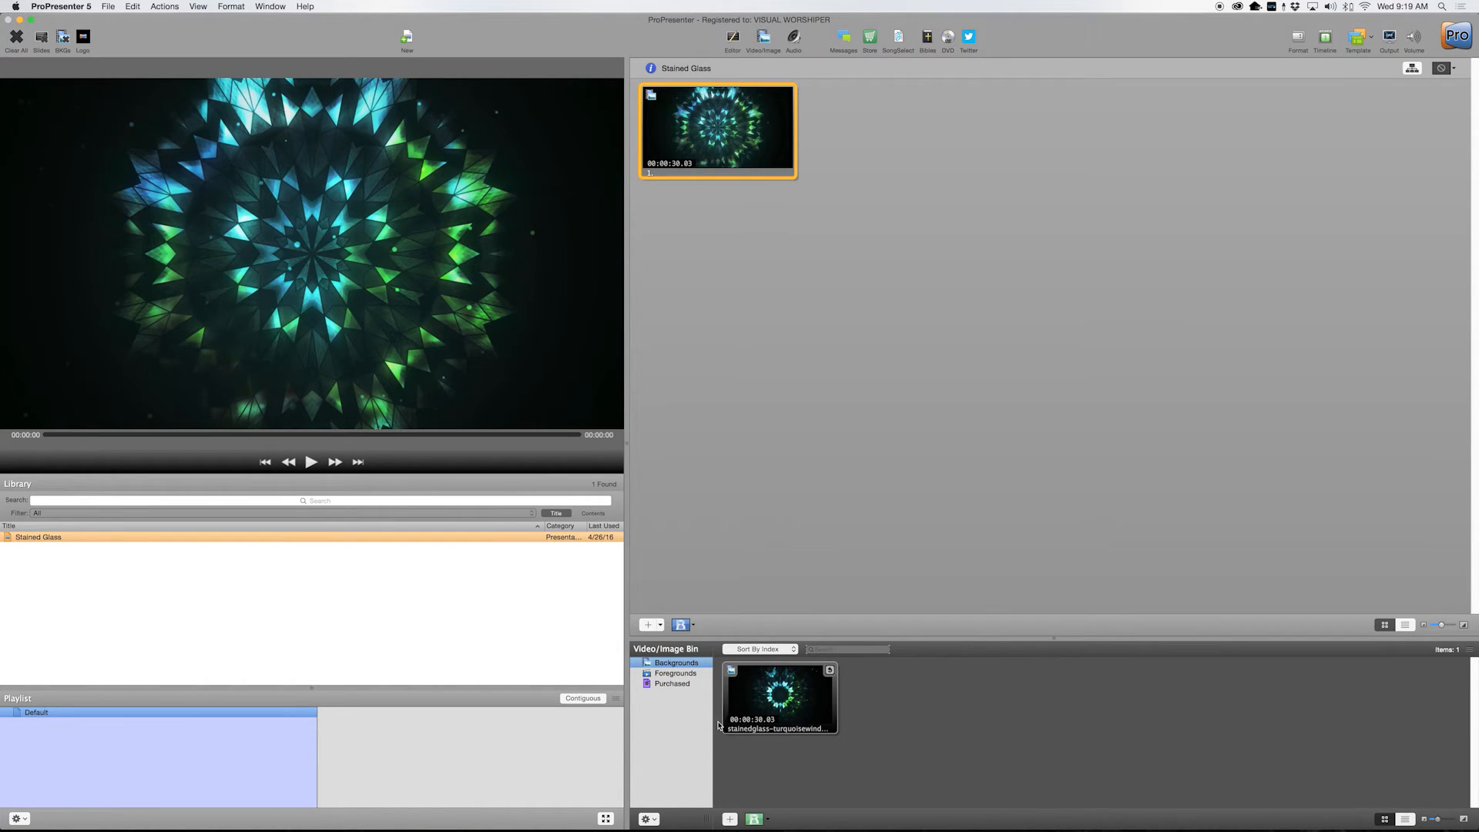
- Add a second slide with the same video background and show both slides in turn
{"action": "left_click", "coordinate": [648, 624]}
{"action": "left_click_drag", "start_coordinate": [780, 693], "coordinate": [882, 141]}
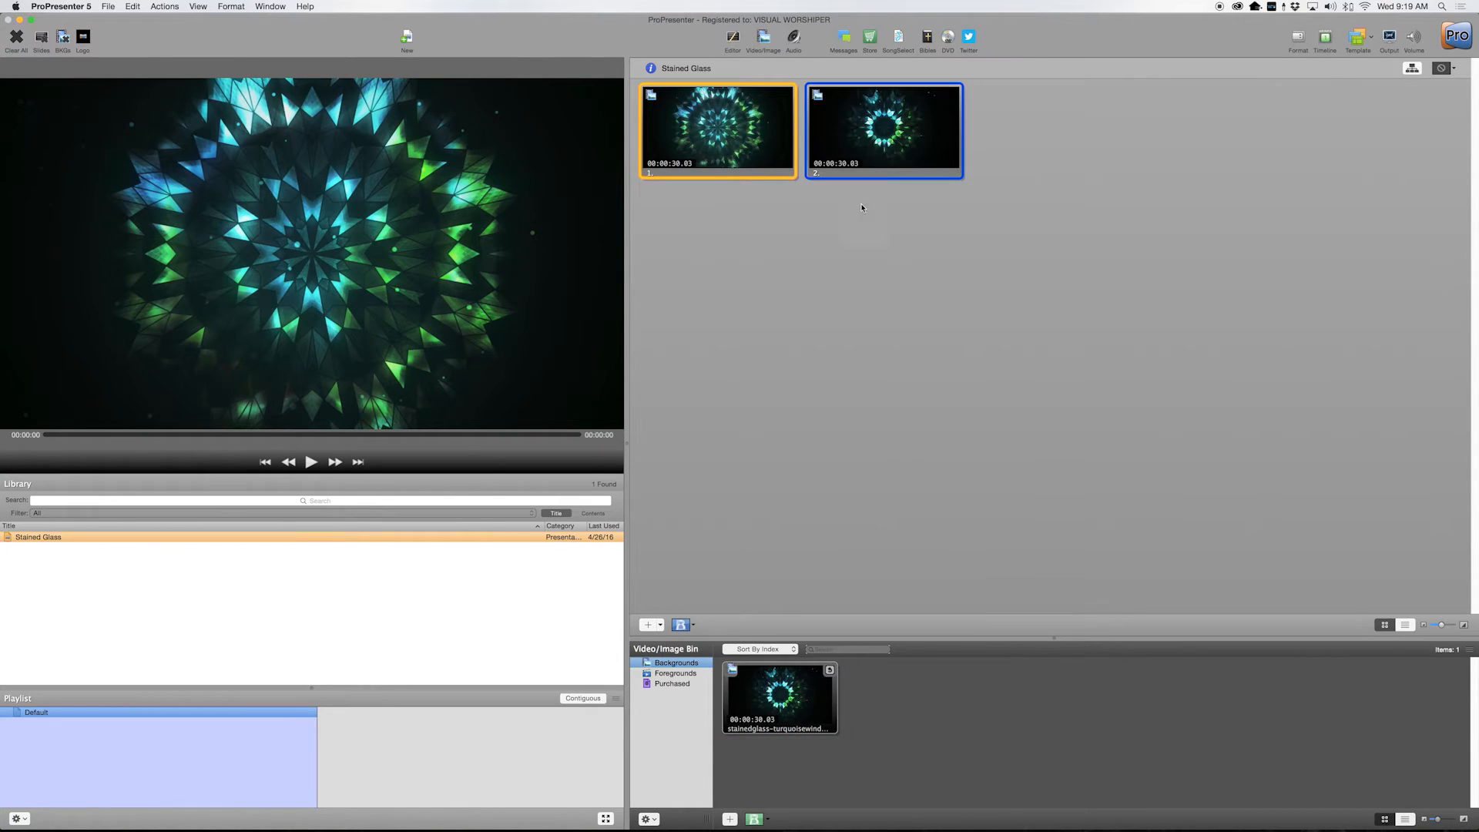
{"action": "left_click", "coordinate": [712, 148]}
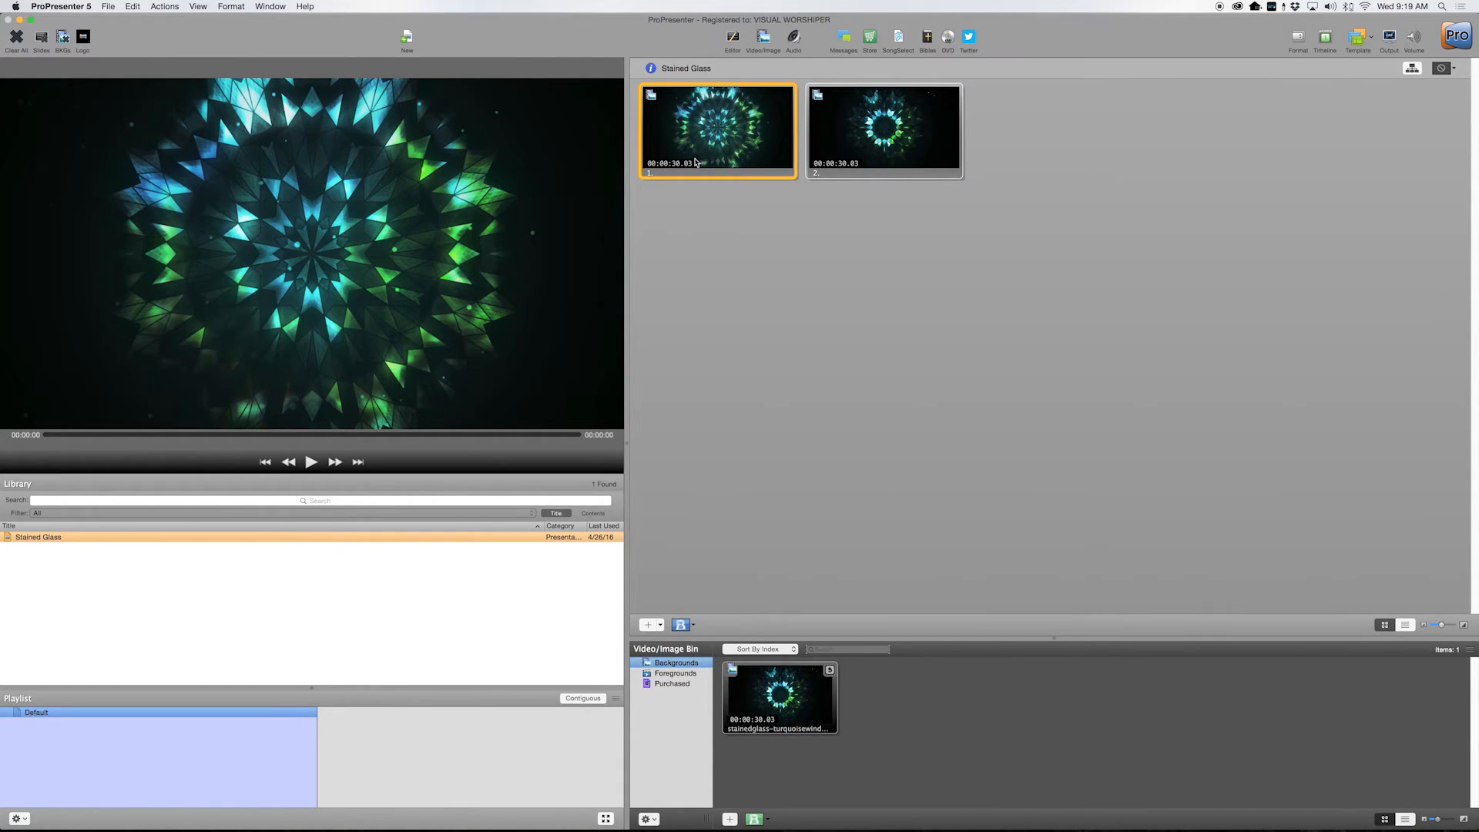
{"action": "left_click", "coordinate": [887, 137]}
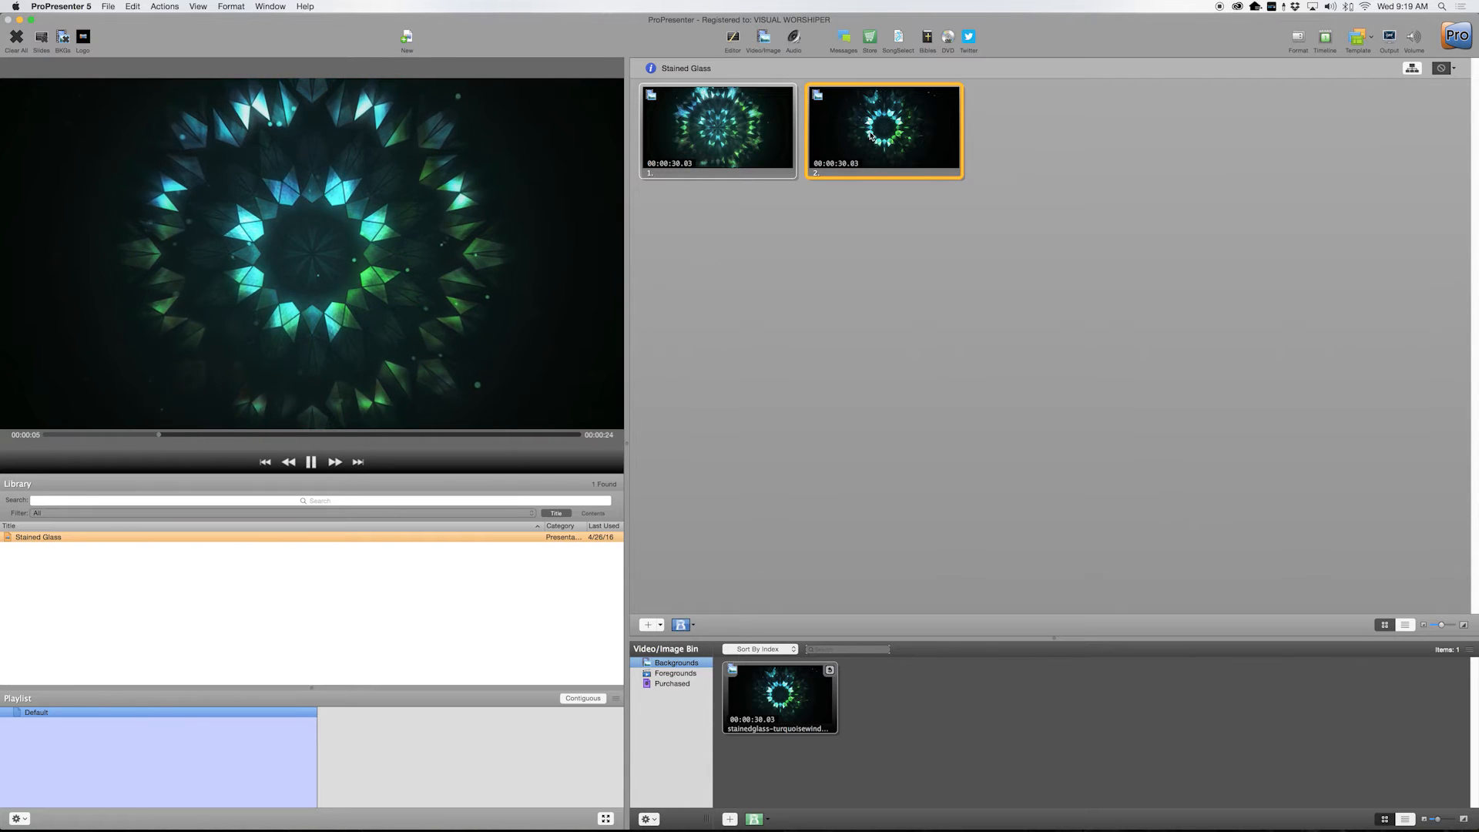
- Freeze the second slide's video by setting its thumbnail, in point and out point at about 6 seconds, and show both slides
{"action": "right_click", "coordinate": [876, 130]}
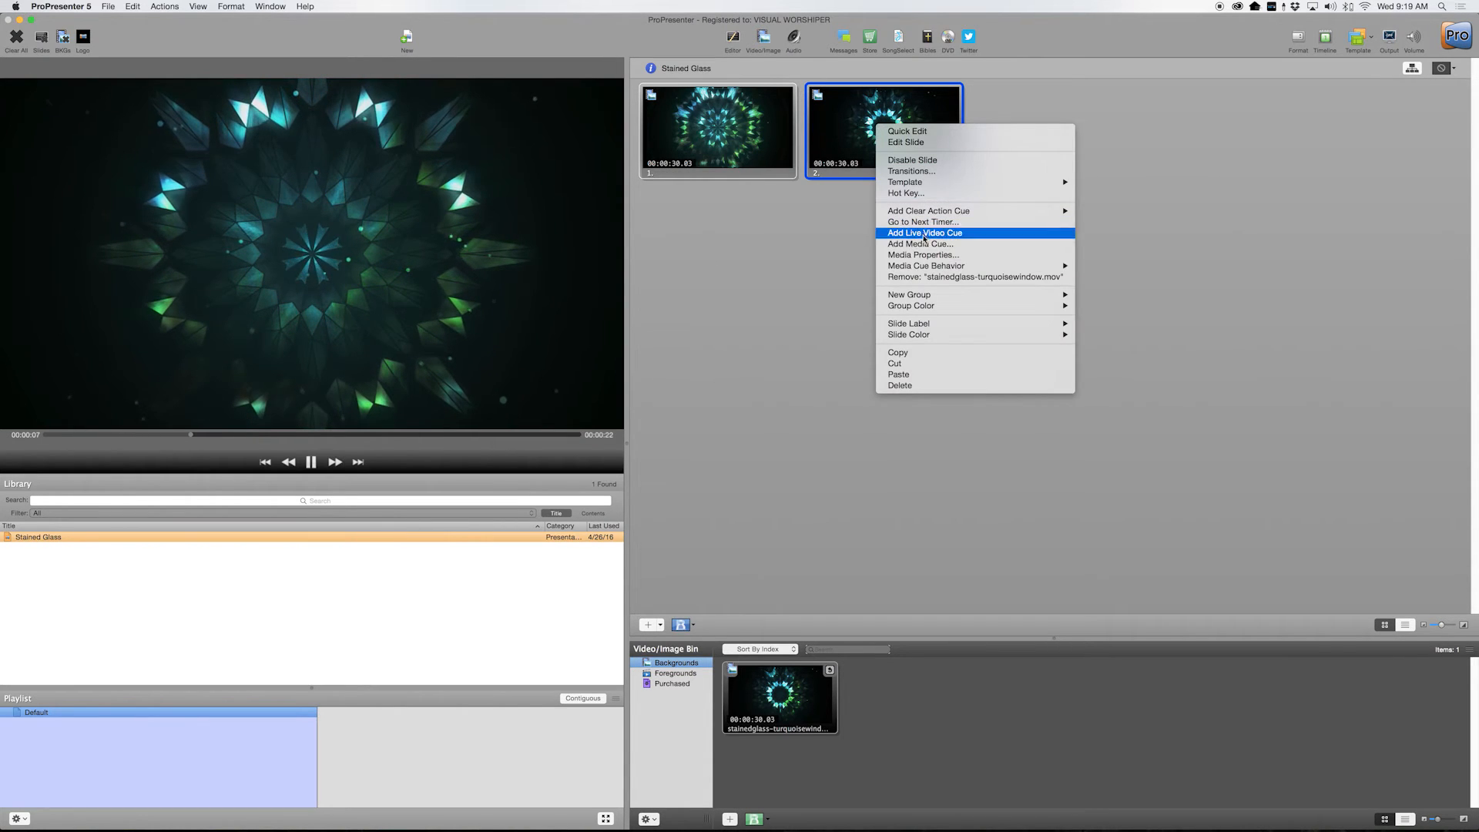
{"action": "left_click", "coordinate": [976, 131]}
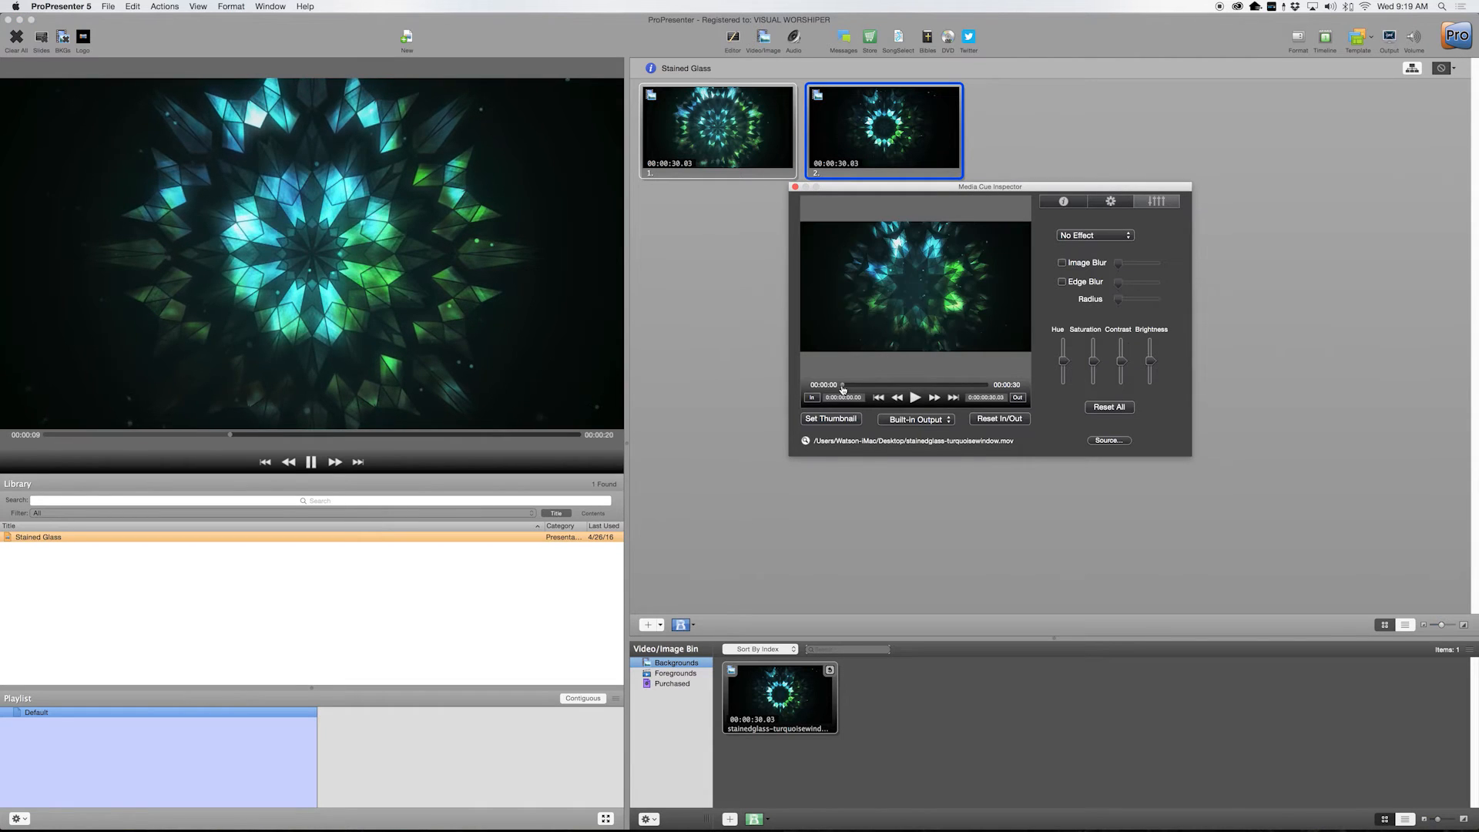
{"action": "left_click", "coordinate": [874, 385]}
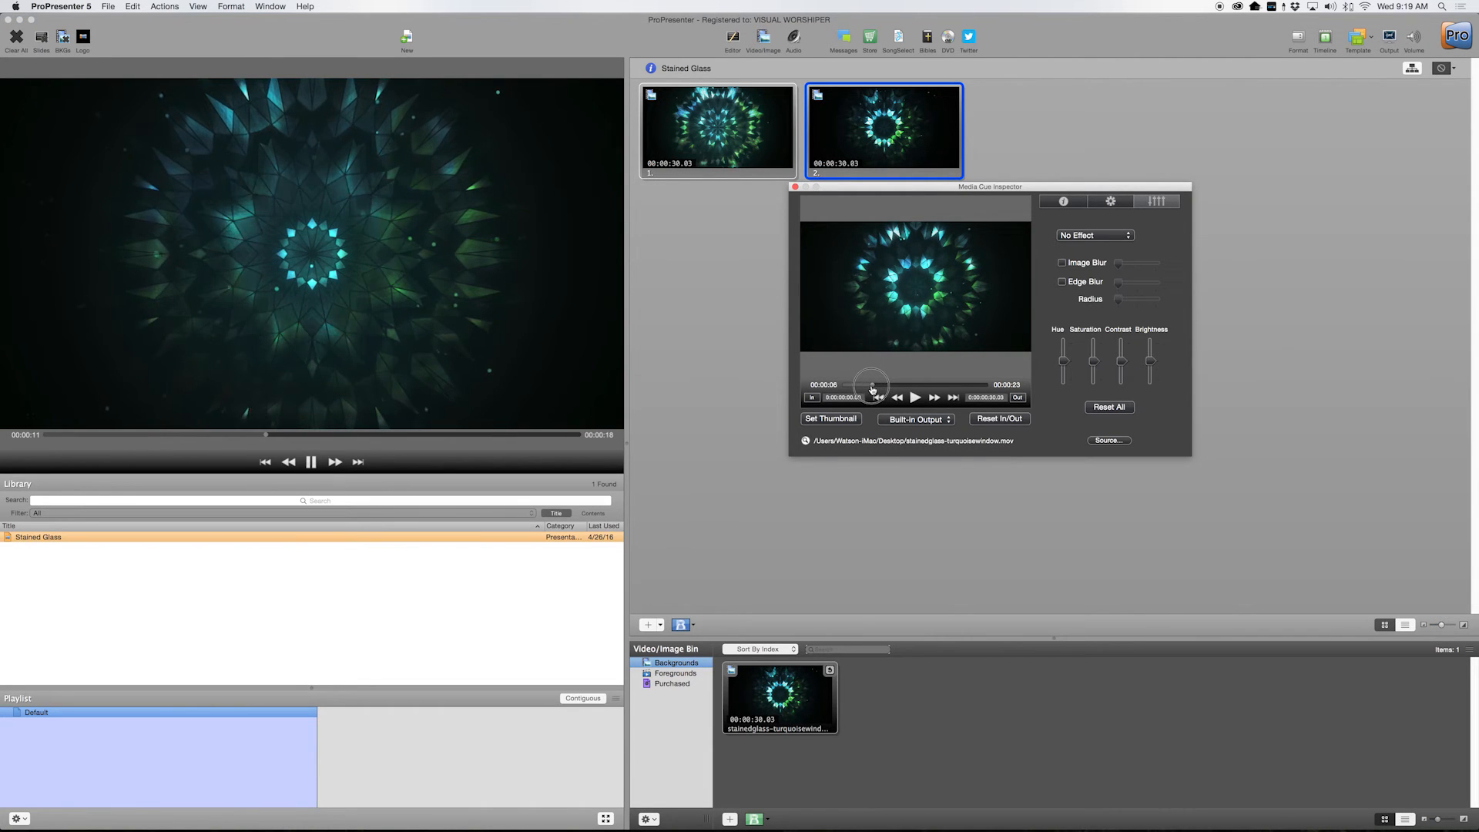
{"action": "left_click", "coordinate": [826, 420]}
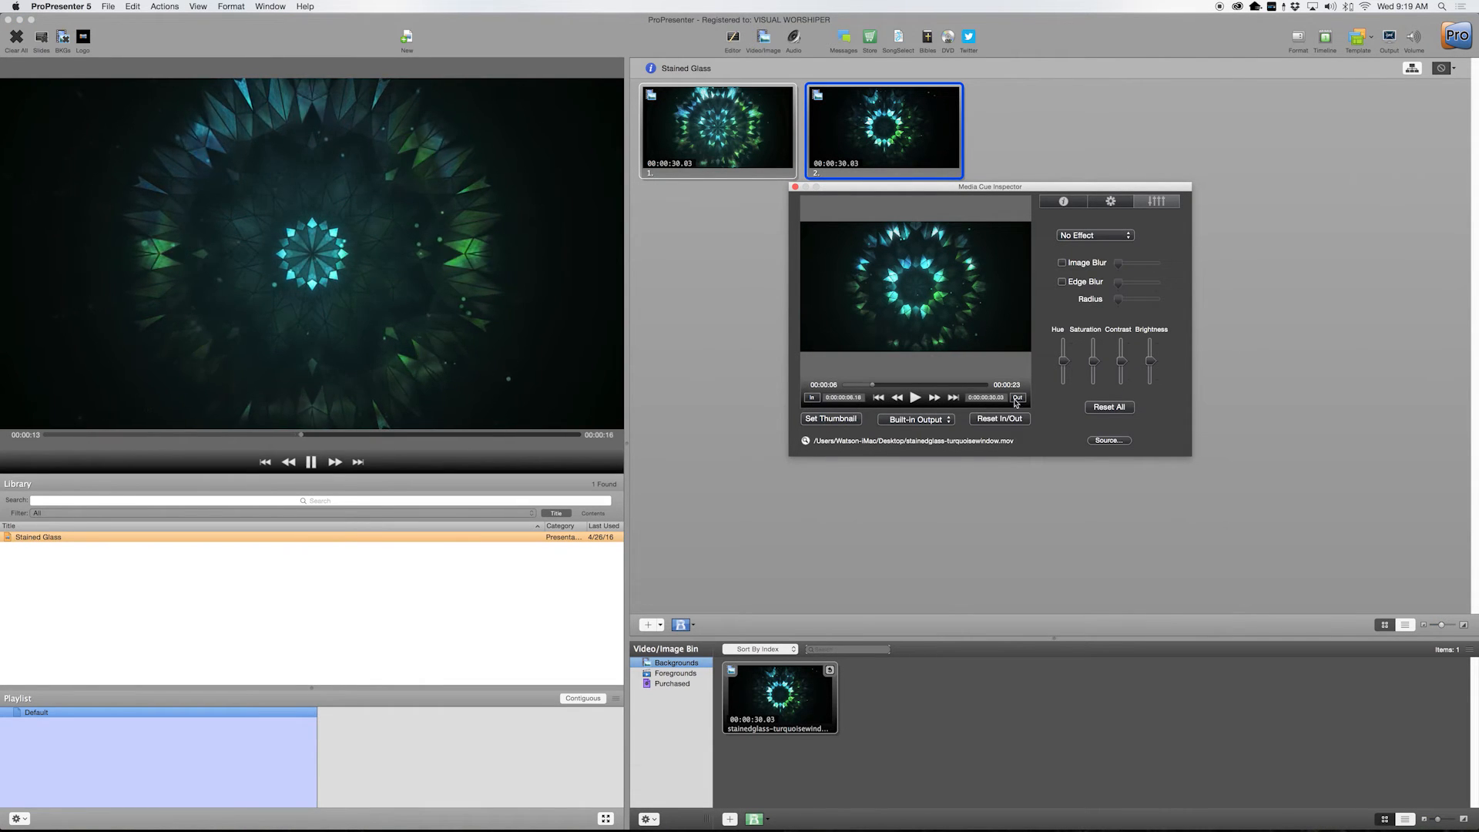
{"action": "left_click", "coordinate": [795, 186]}
{"action": "left_click", "coordinate": [729, 139]}
{"action": "left_click", "coordinate": [880, 136]}
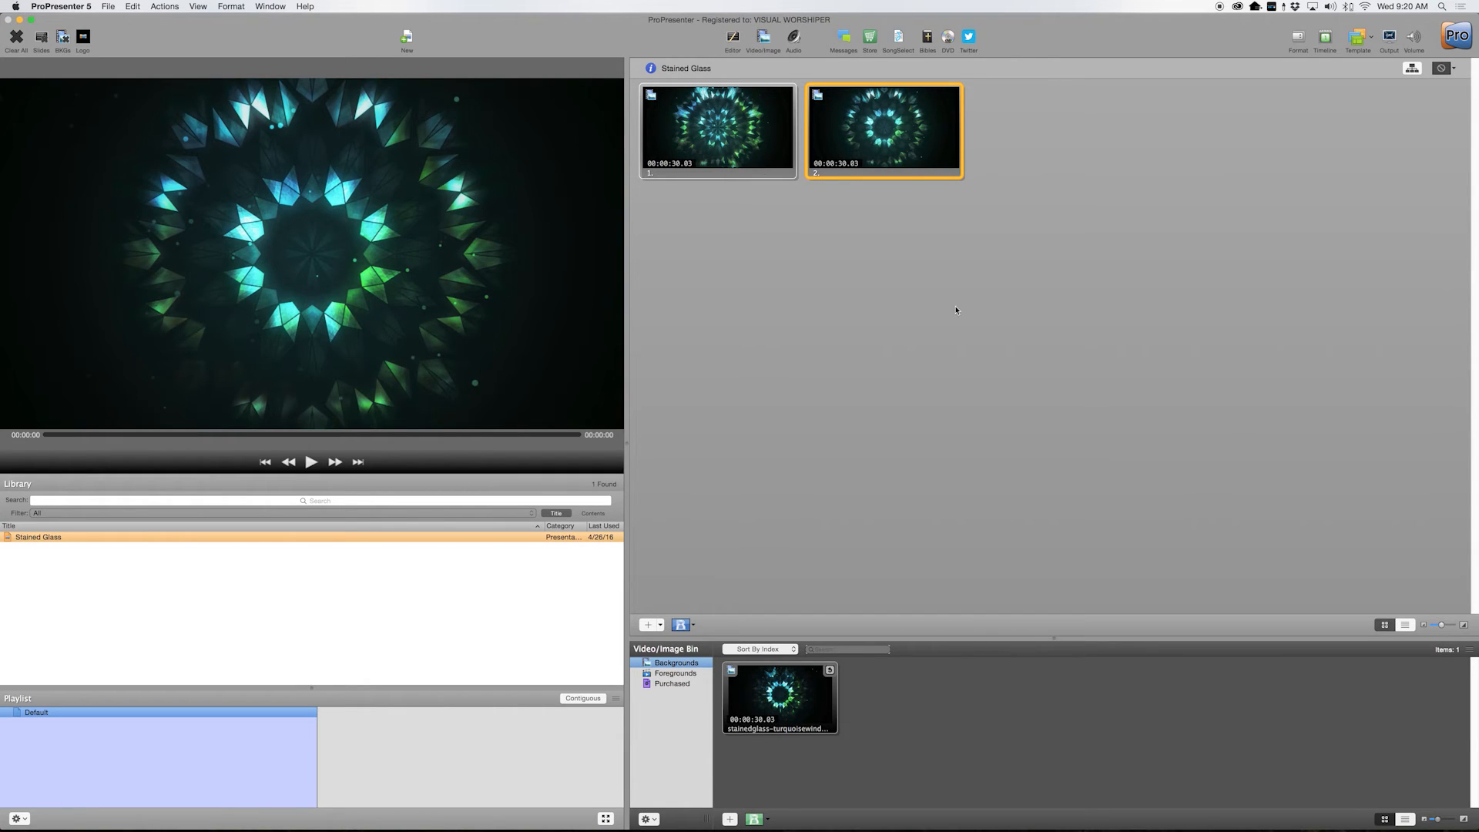
- Add a third slide with stainedglass-turquoisewindow.mov as its background and open that video's media properties
{"action": "left_click", "coordinate": [647, 625]}
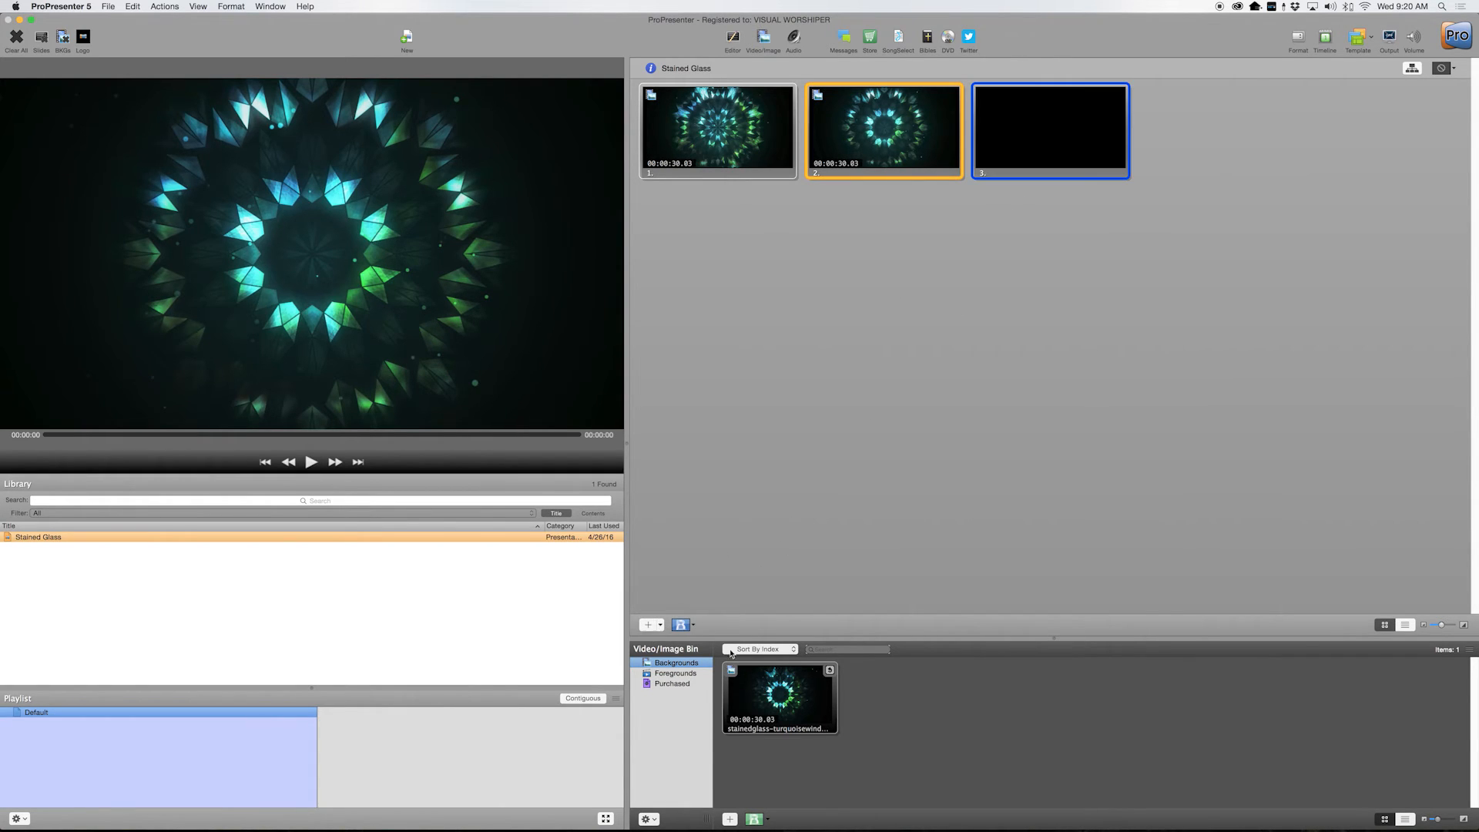
{"action": "left_click_drag", "start_coordinate": [776, 691], "coordinate": [1046, 127]}
{"action": "right_click", "coordinate": [1034, 109]}
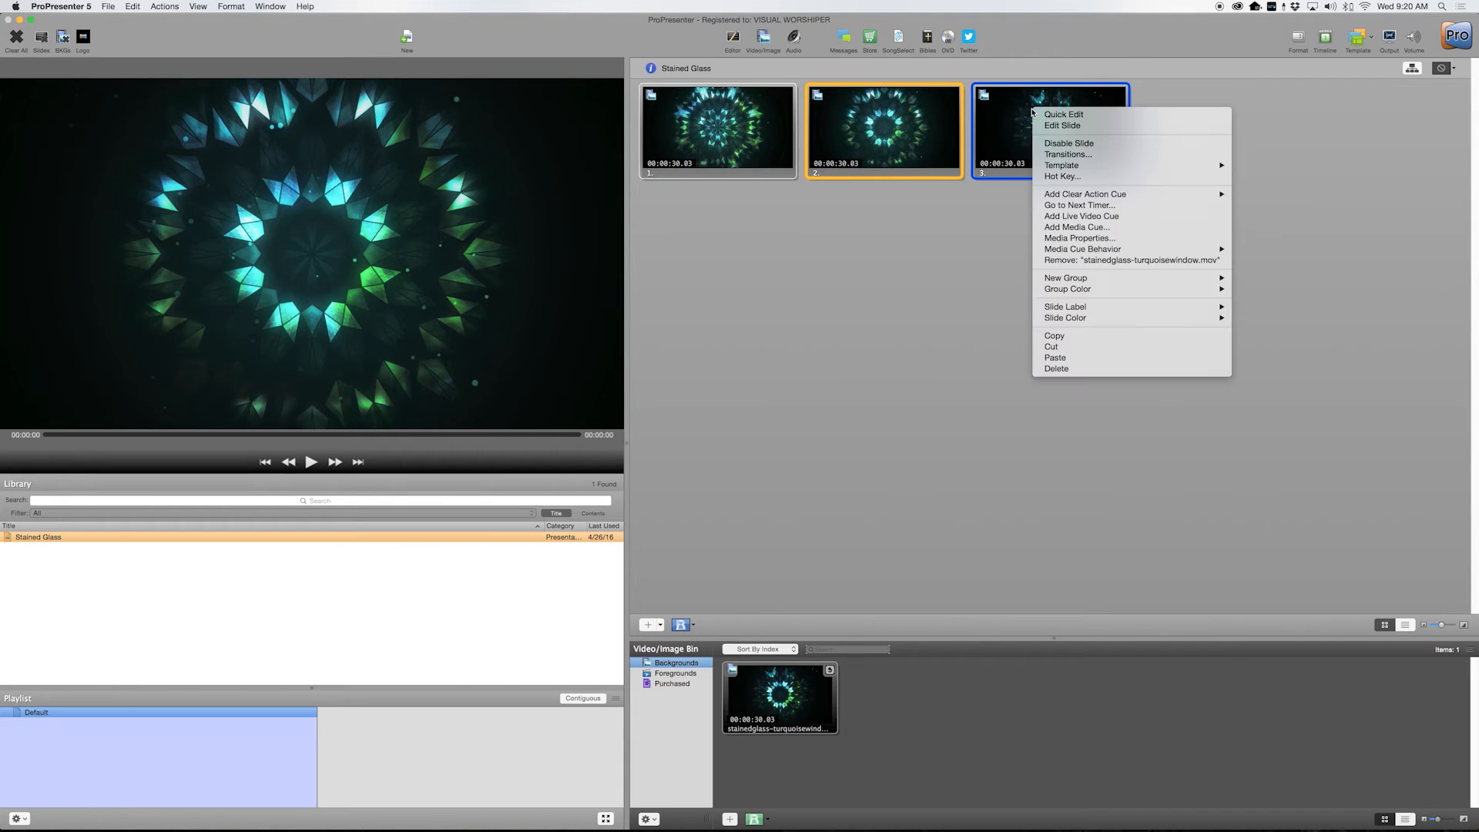
{"action": "left_click", "coordinate": [1078, 238]}
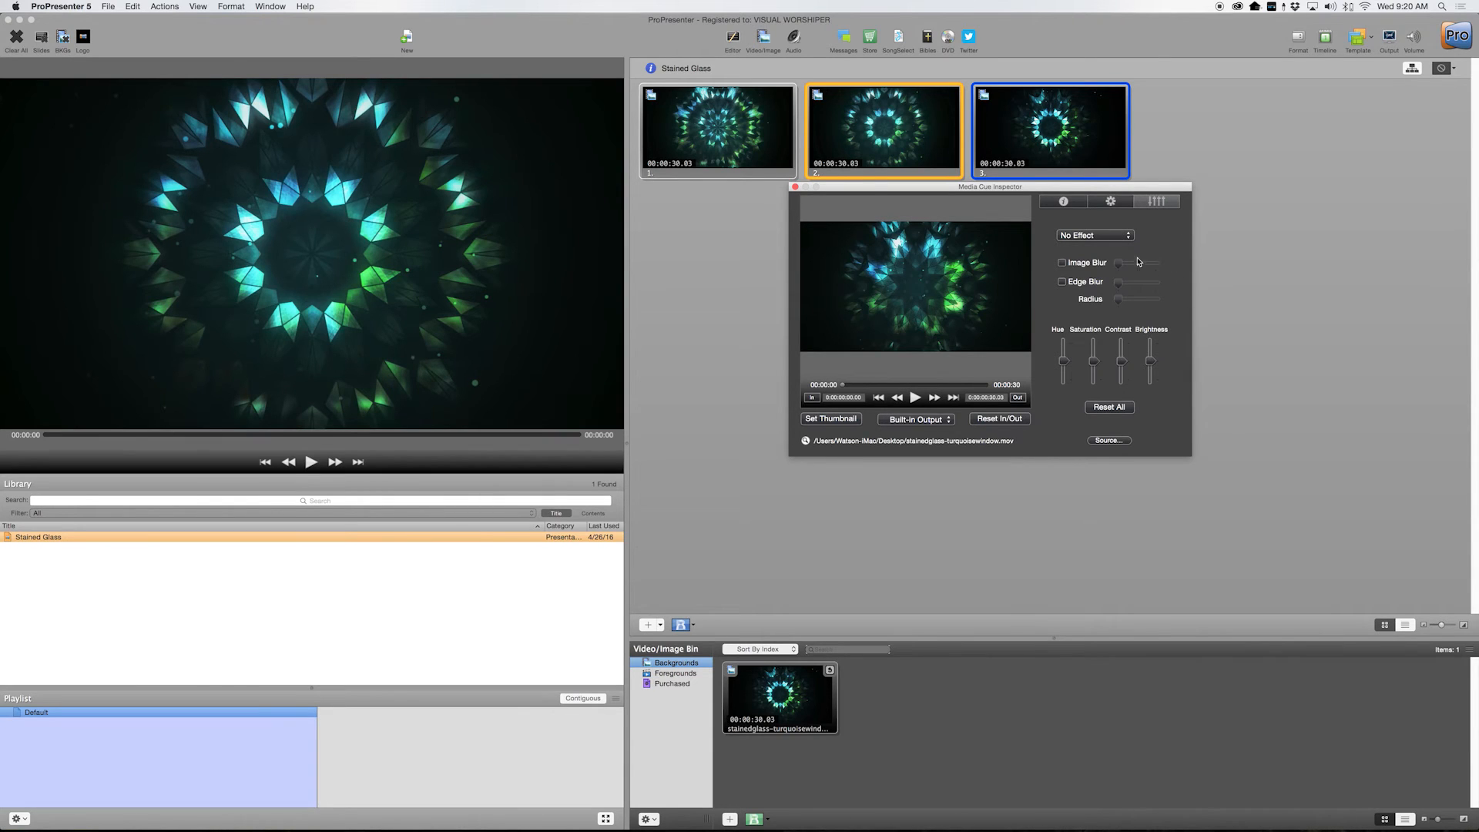
- Recolor the third slide's video to red and magenta with maximum hue and slightly raised saturation, and show the slide
{"action": "left_click_drag", "start_coordinate": [1063, 368], "coordinate": [1065, 375]}
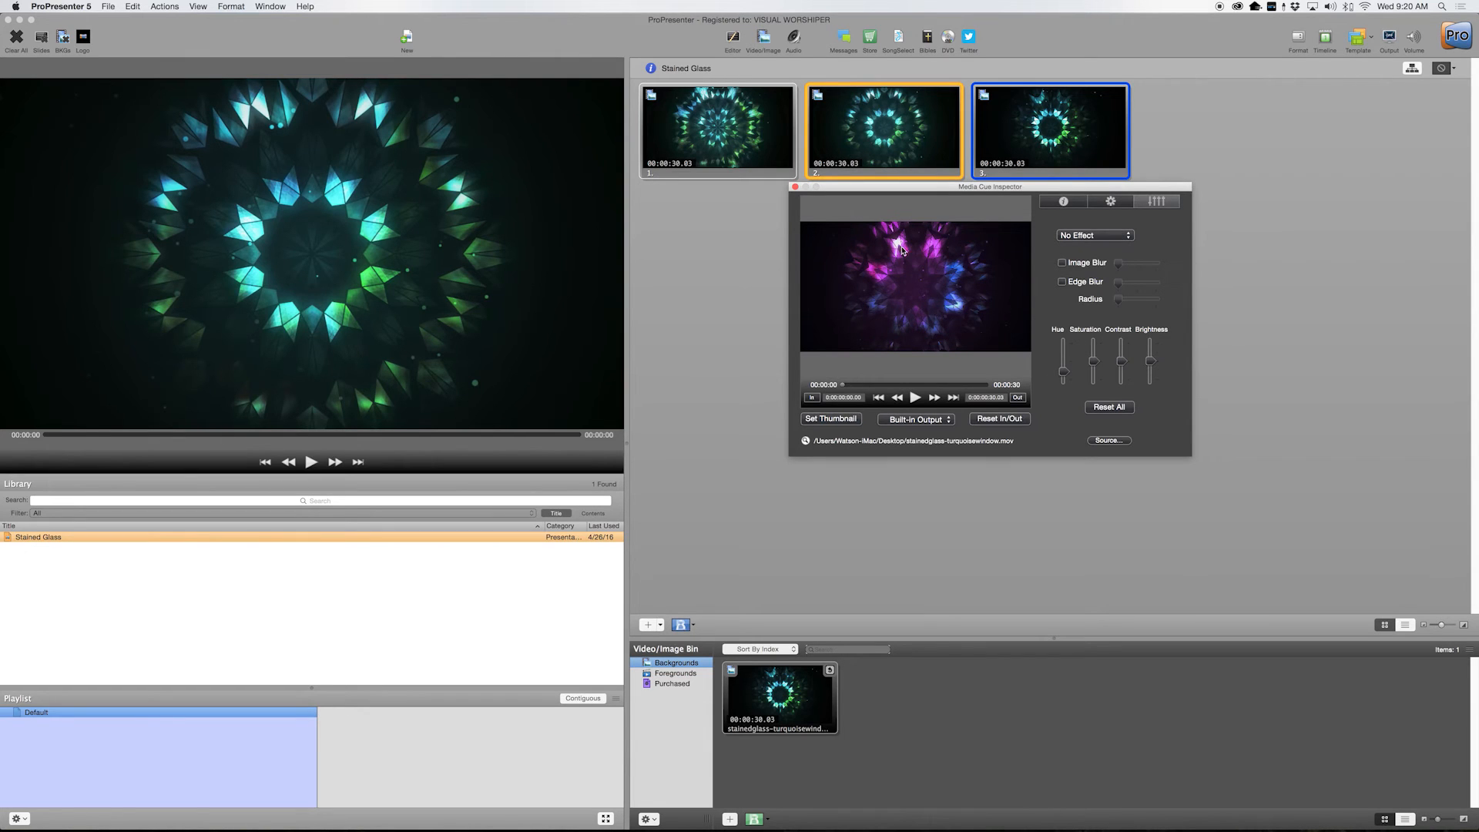
{"action": "left_click_drag", "start_coordinate": [1070, 373], "coordinate": [1068, 333]}
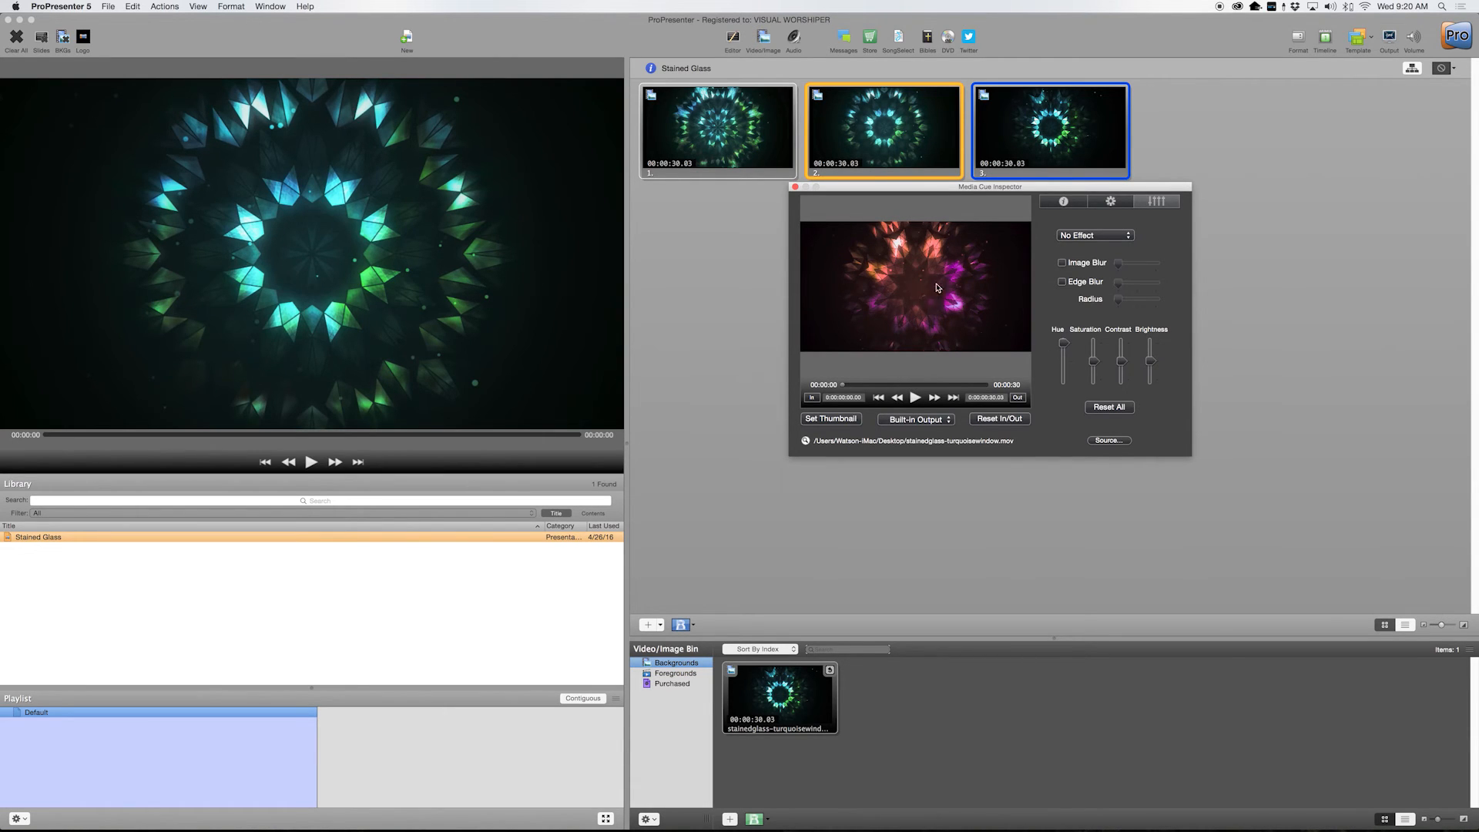
{"action": "left_click_drag", "start_coordinate": [1096, 362], "coordinate": [1095, 350]}
{"action": "left_click", "coordinate": [1039, 144]}
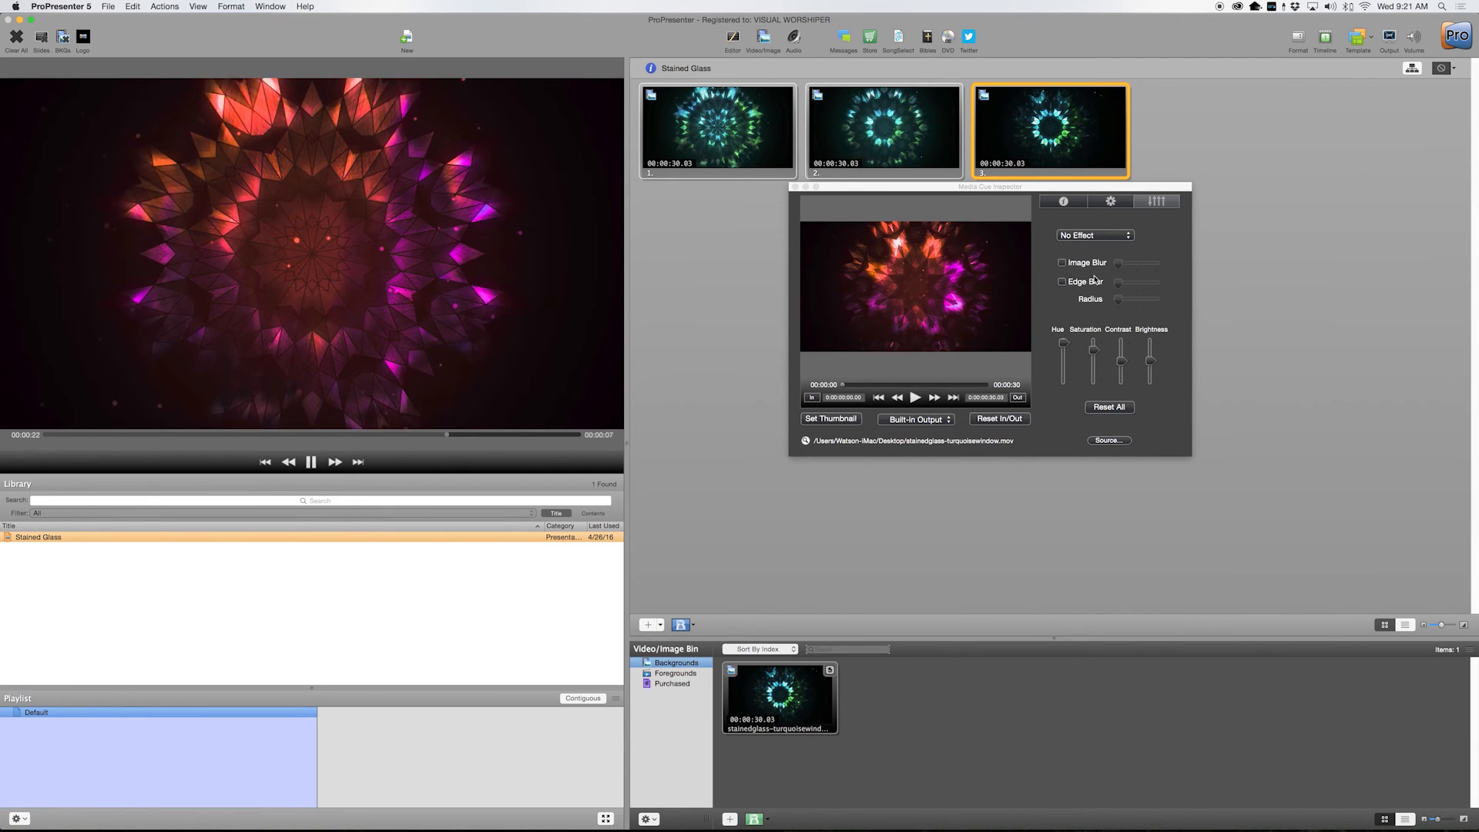
- Enable Image Blur on the third slide's video at about a third of its strength and show the slide
{"action": "left_click", "coordinate": [1063, 264]}
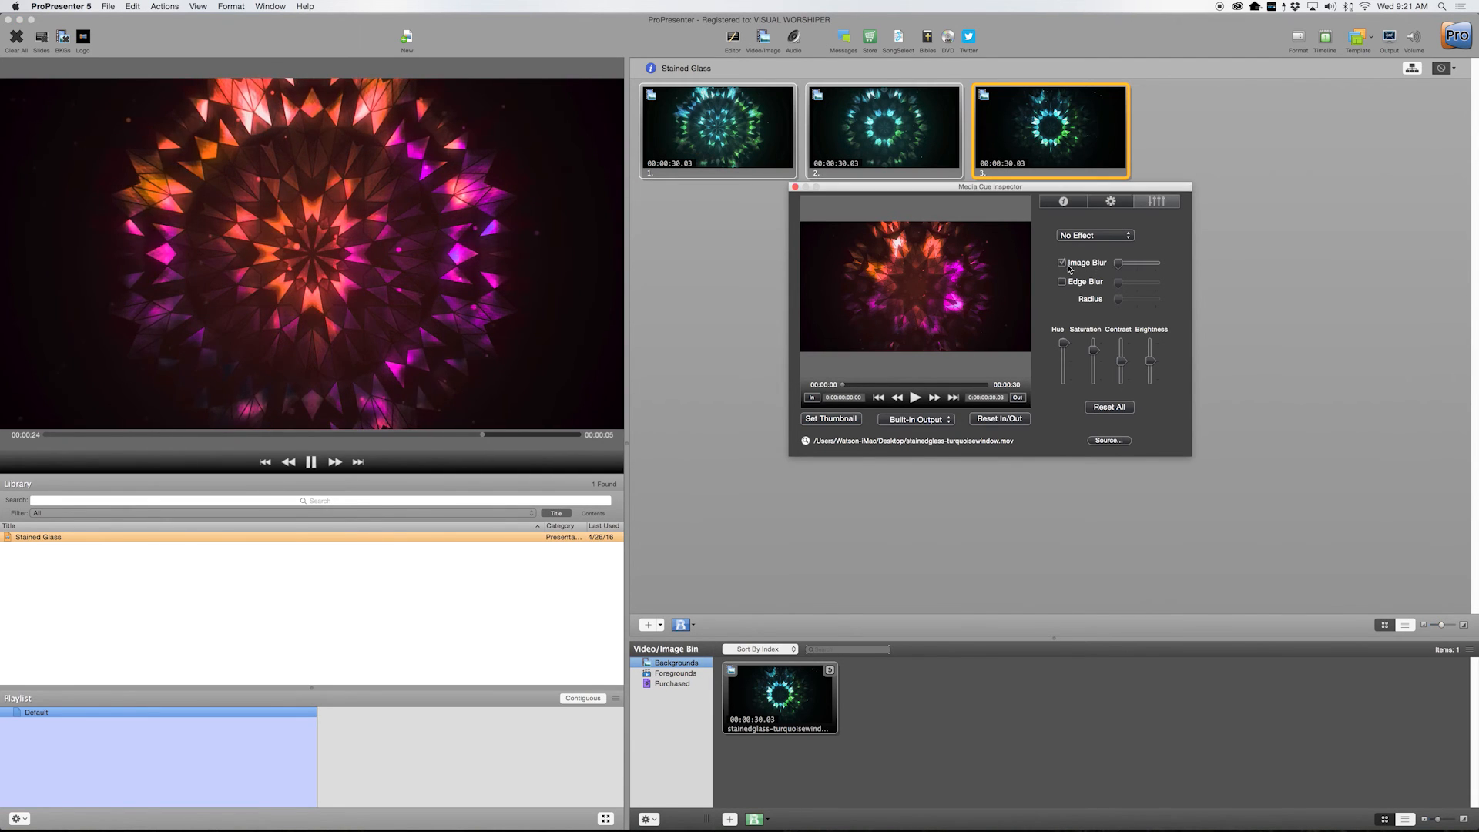
{"action": "left_click_drag", "start_coordinate": [1119, 264], "coordinate": [1133, 265]}
{"action": "left_click", "coordinate": [1047, 145]}
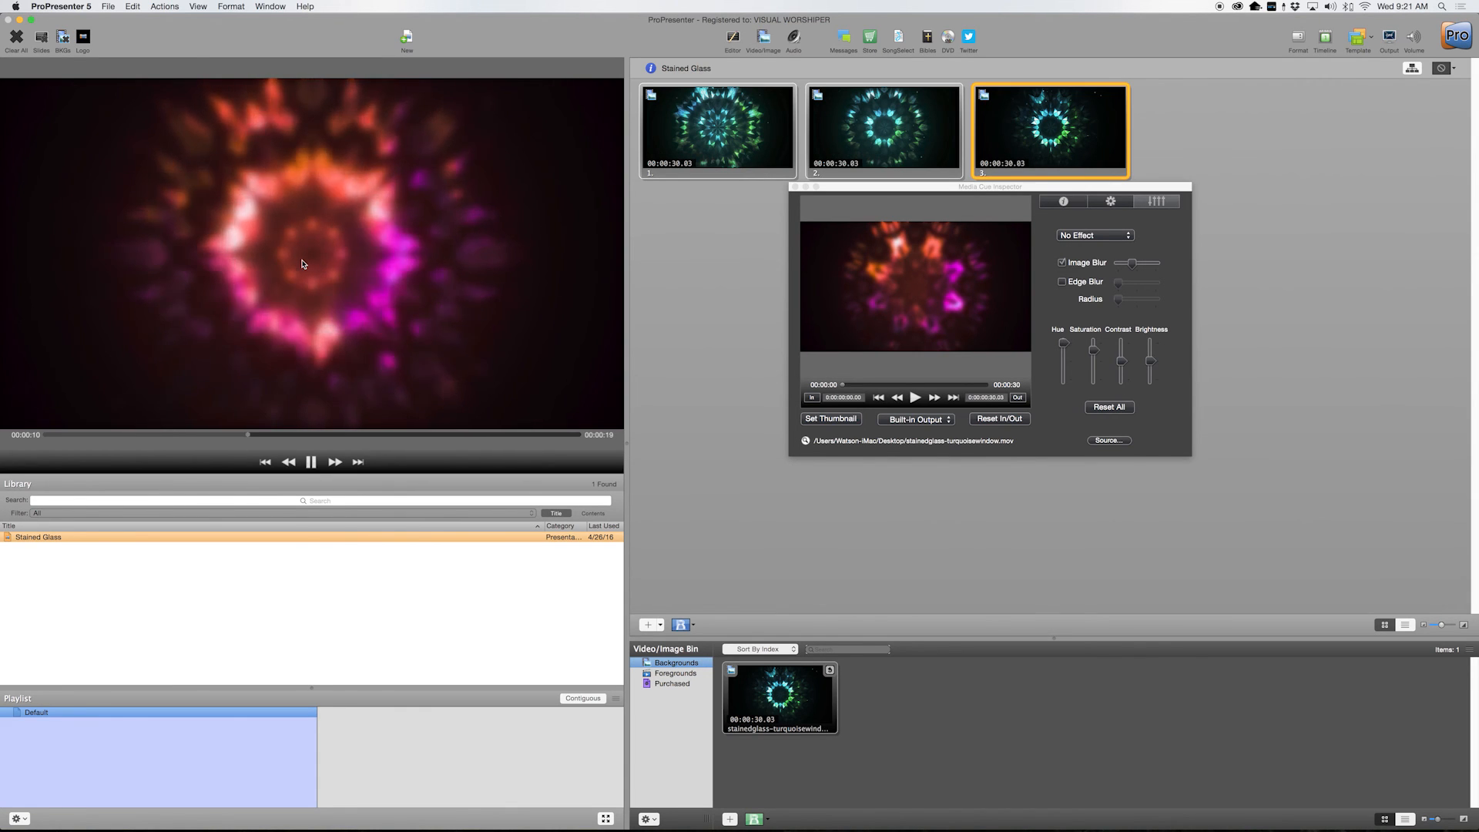
- Preview the third slide at maximum image blur, and reduce the blur to a light amount for showing it again
{"action": "left_click_drag", "start_coordinate": [1135, 267], "coordinate": [1172, 264]}
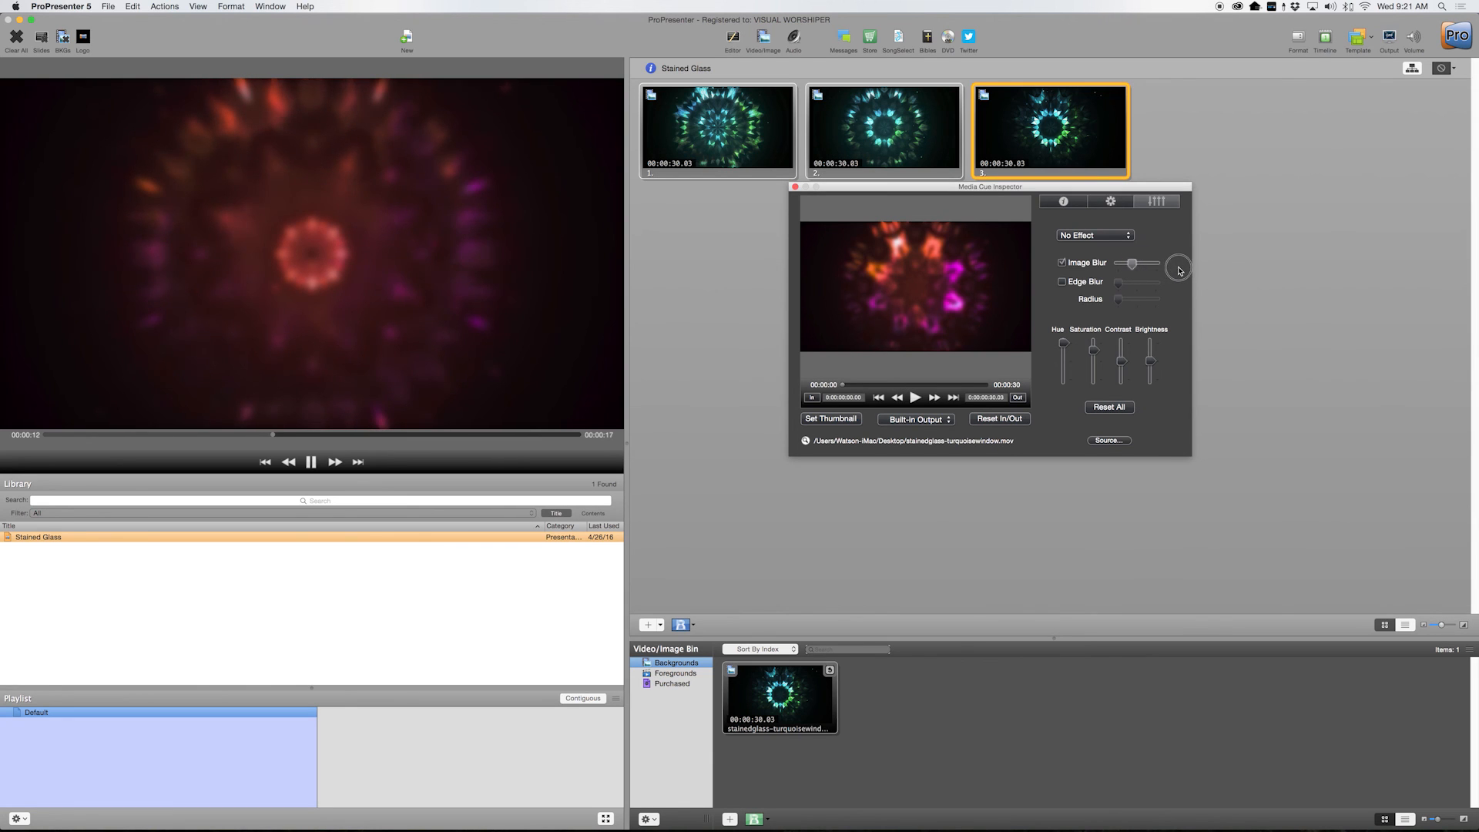
{"action": "left_click", "coordinate": [1082, 126]}
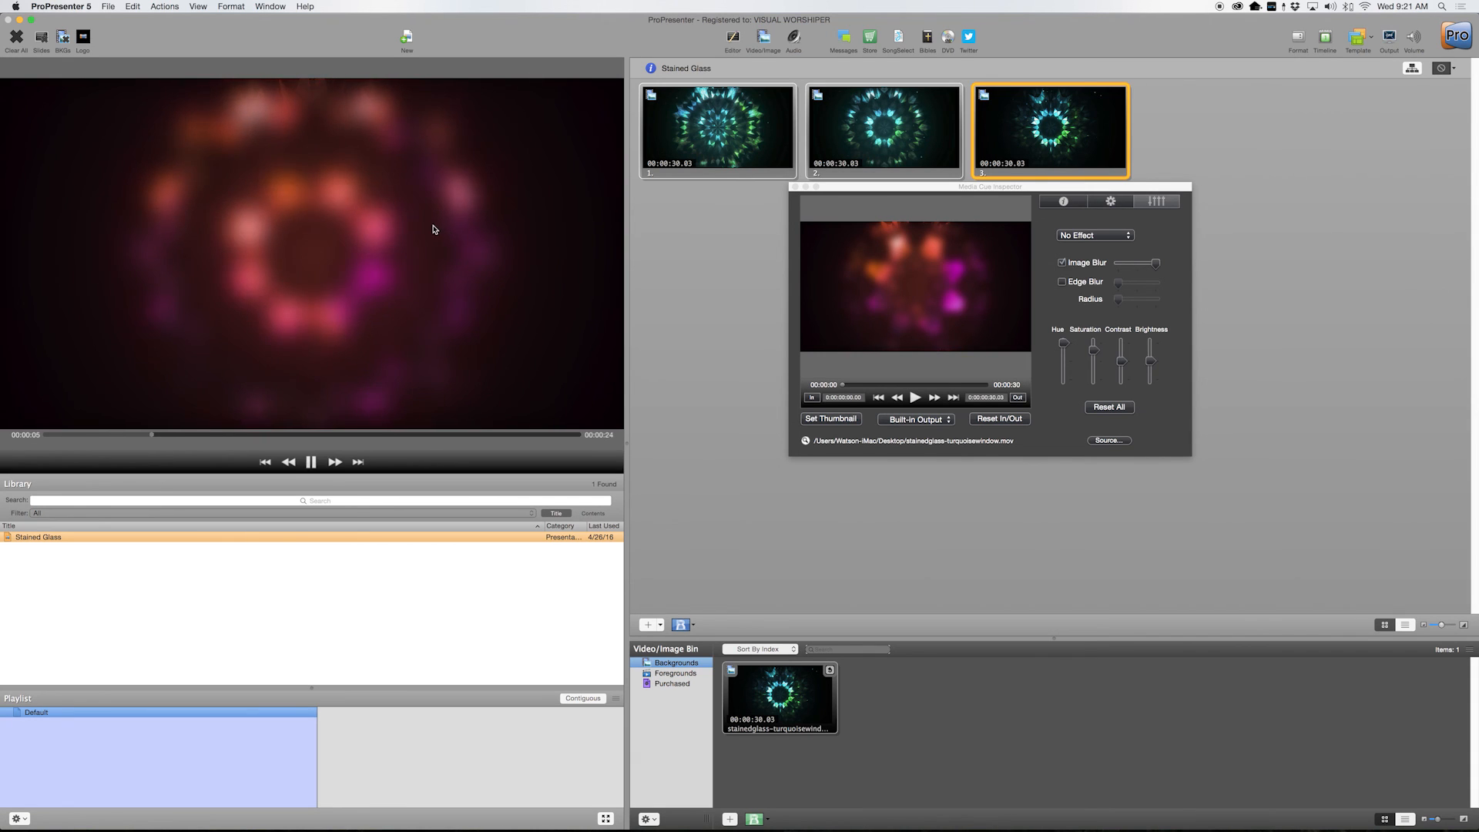
{"action": "left_click", "coordinate": [1148, 264]}
{"action": "left_click_drag", "start_coordinate": [1147, 264], "coordinate": [1124, 263]}
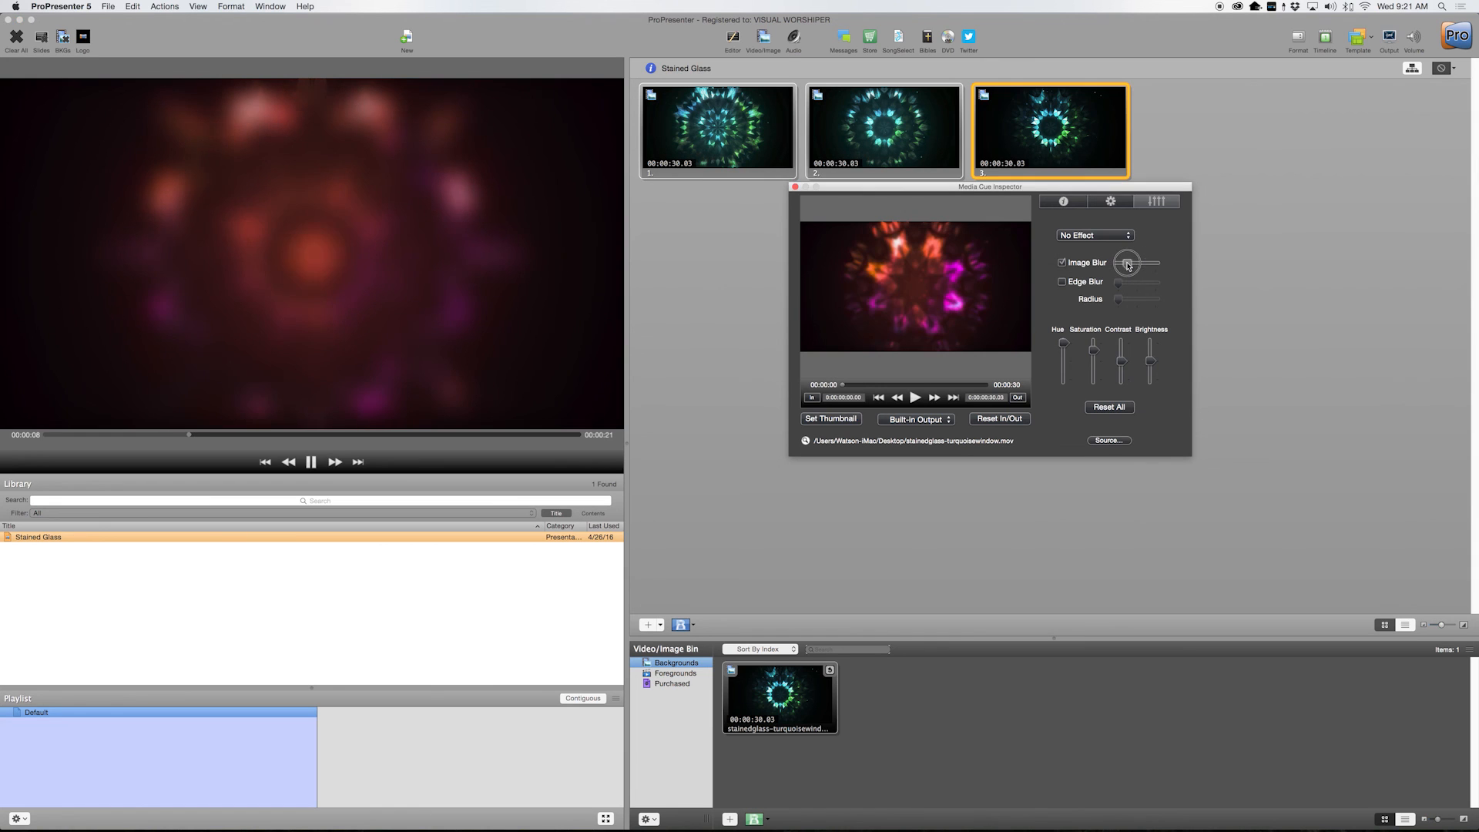
{"action": "left_click", "coordinate": [1041, 139]}
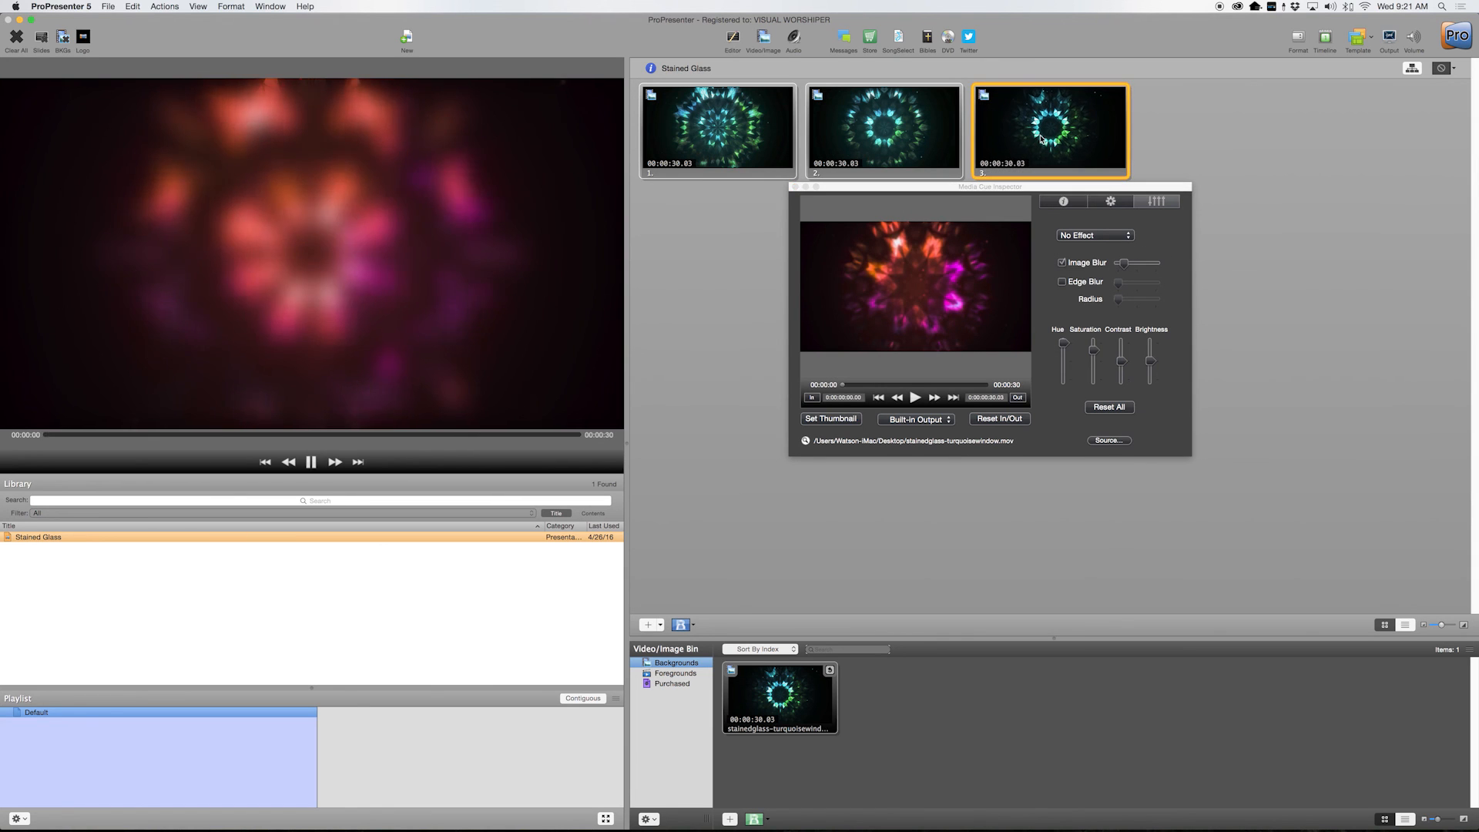